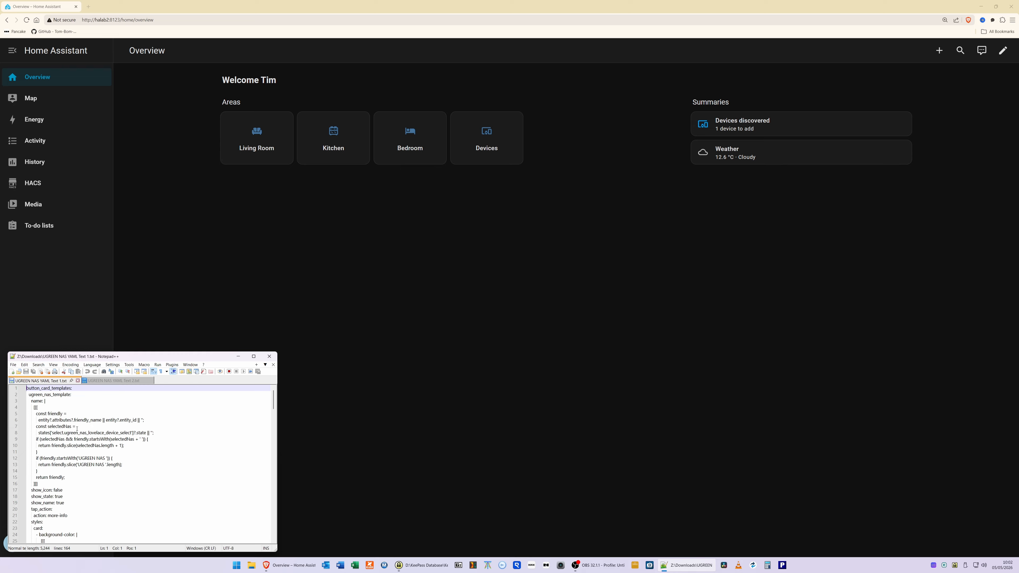
Look at the UGREEN NAS YAML Text 2 file in Notepad++ and return to Home Assistant in the browser
click(113, 380)
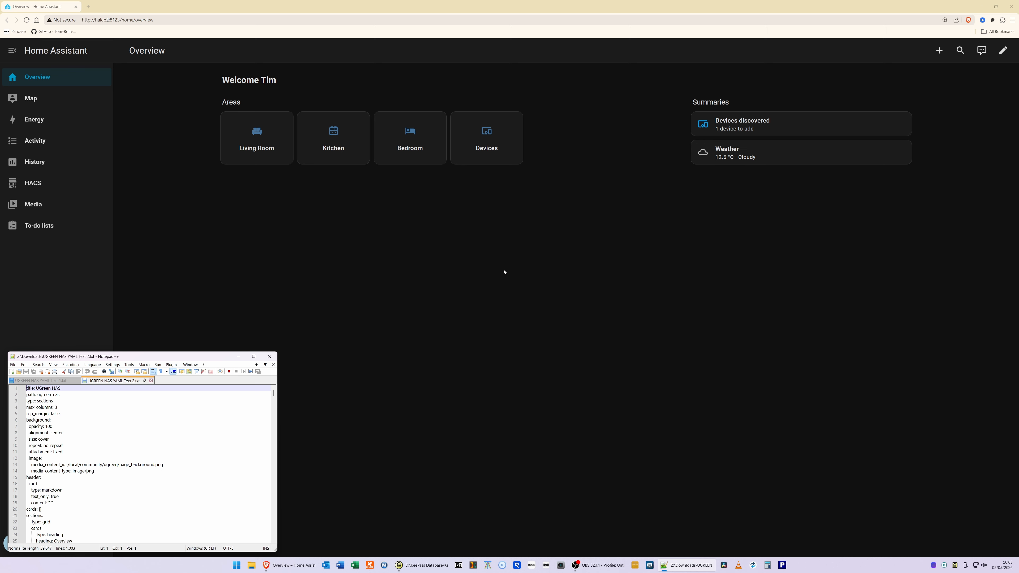
click(538, 249)
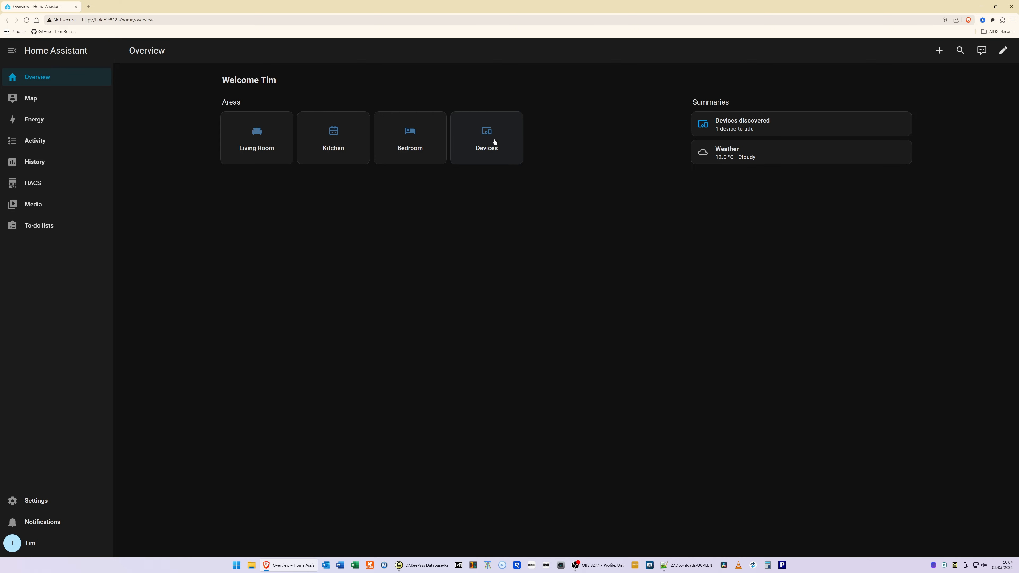
Examine the NAS2 and storage pool entries in the Devices area, and return to the home overview
click(484, 134)
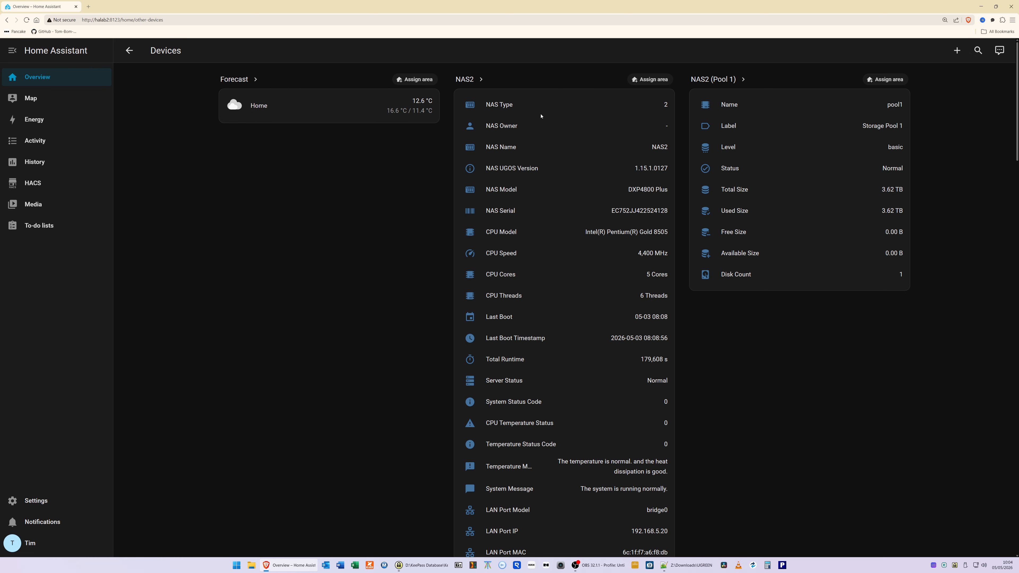
scroll(598, 389, down, 2)
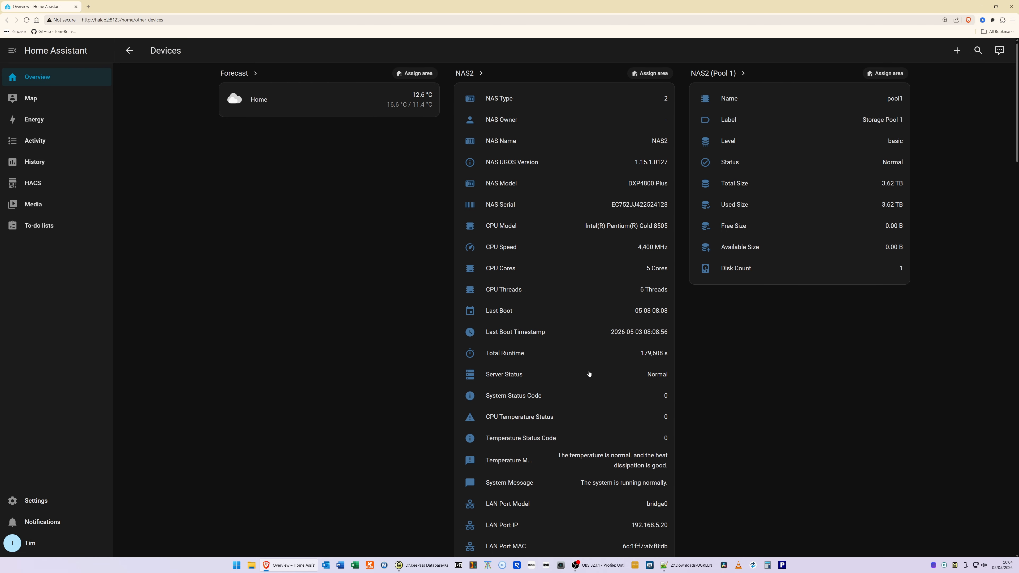
scroll(591, 377, down, 2)
scroll(590, 377, down, 5)
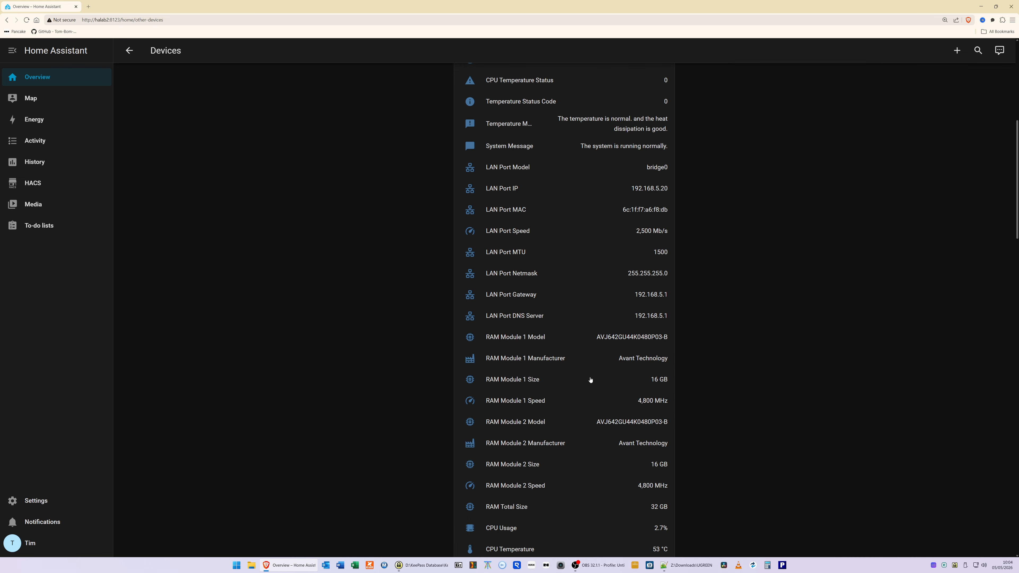
scroll(589, 380, up, 9)
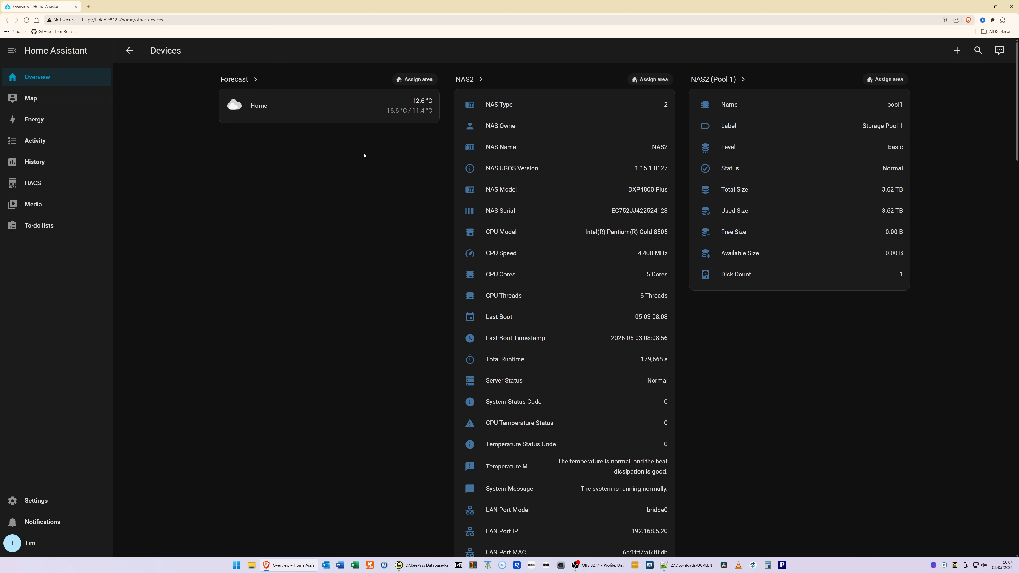
click(40, 77)
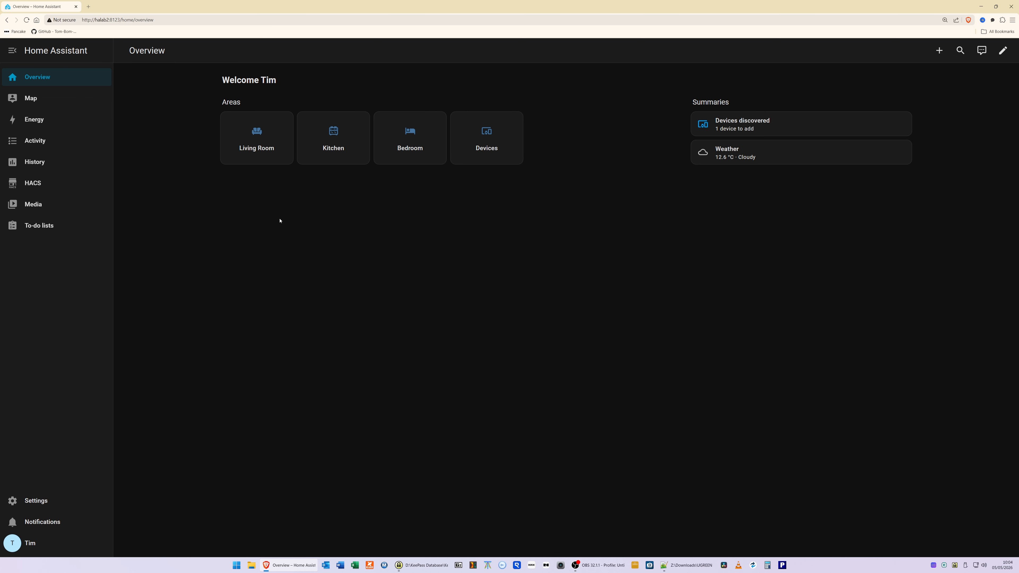
Find button-card in HACS, download version v7.0.1, and reload the browser to apply the updated resources
click(33, 185)
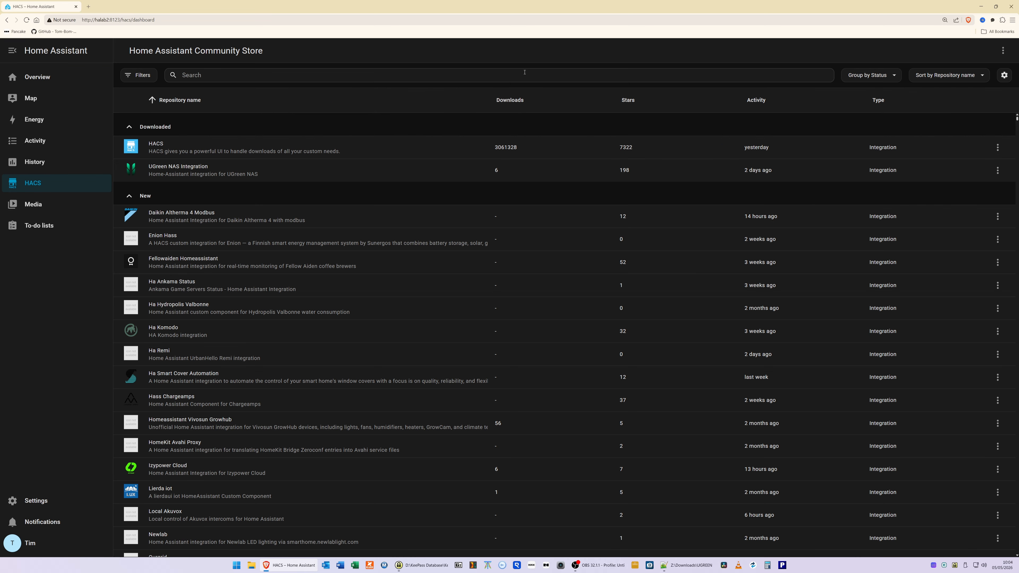
click(524, 72)
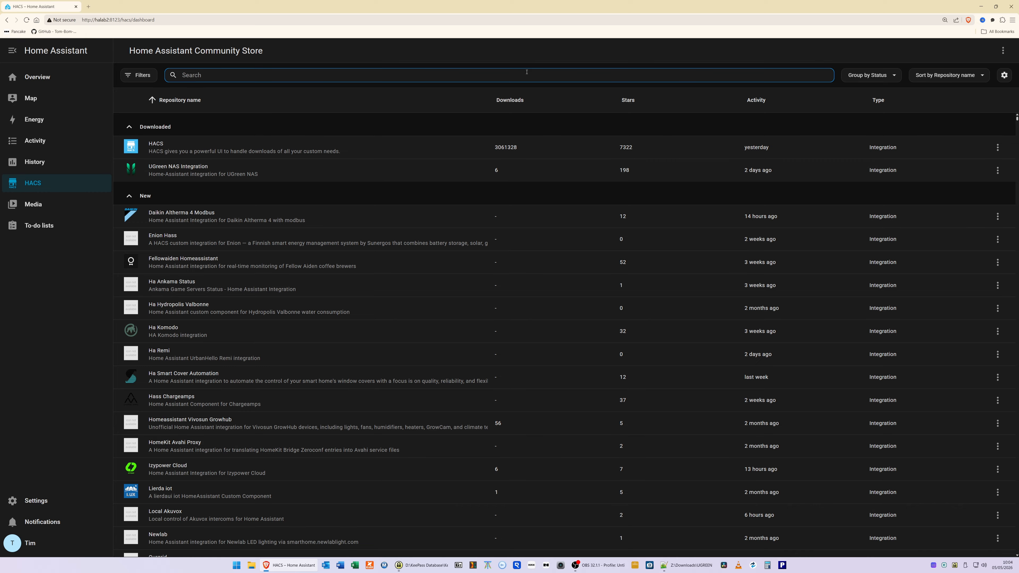
text(but)
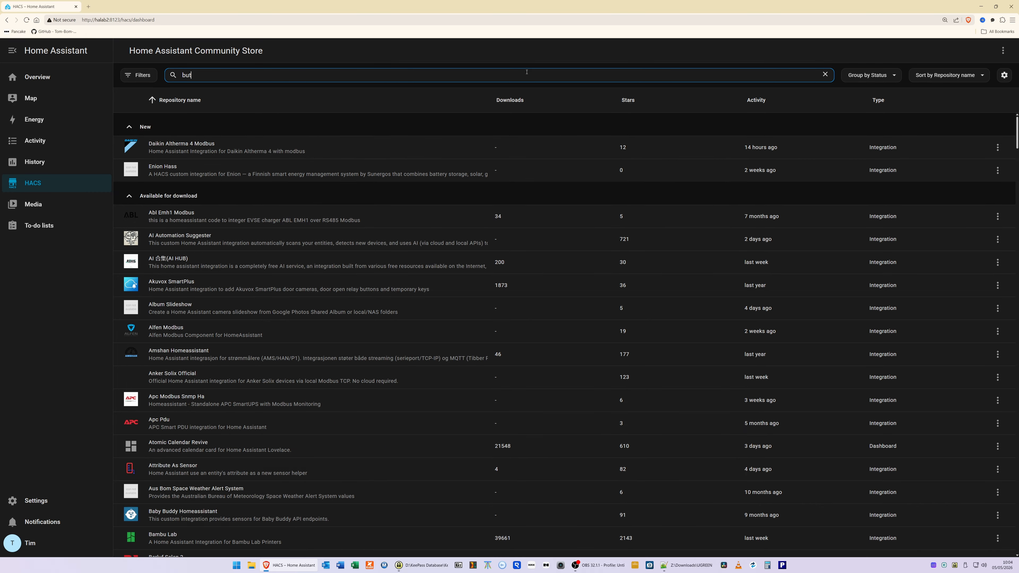
text(ton-card)
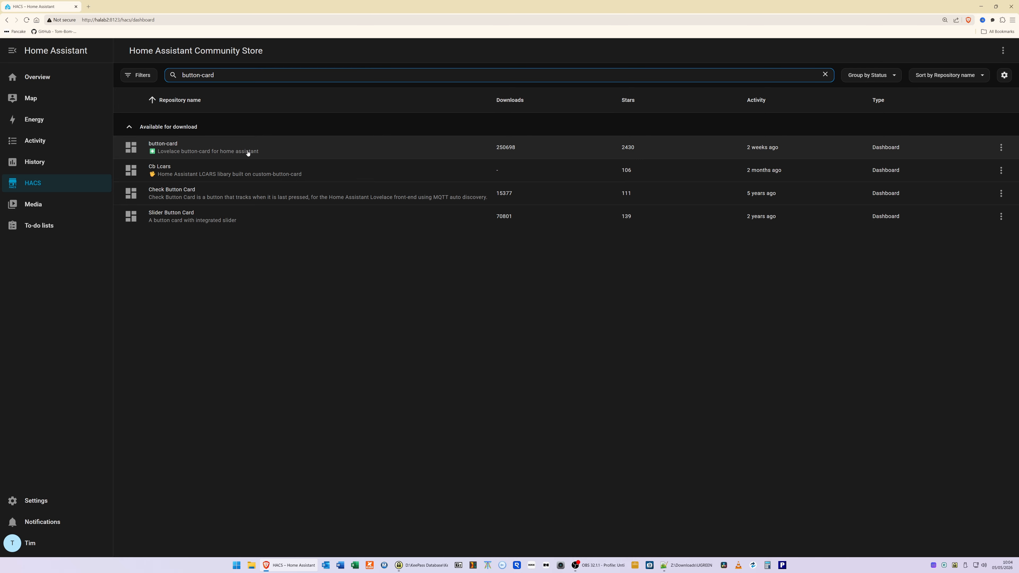
click(233, 151)
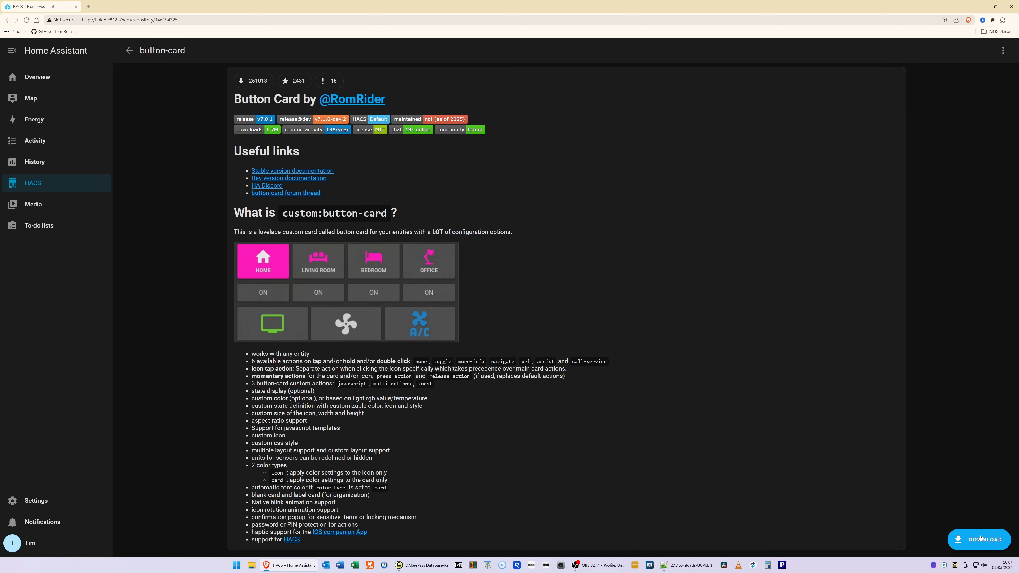
click(989, 541)
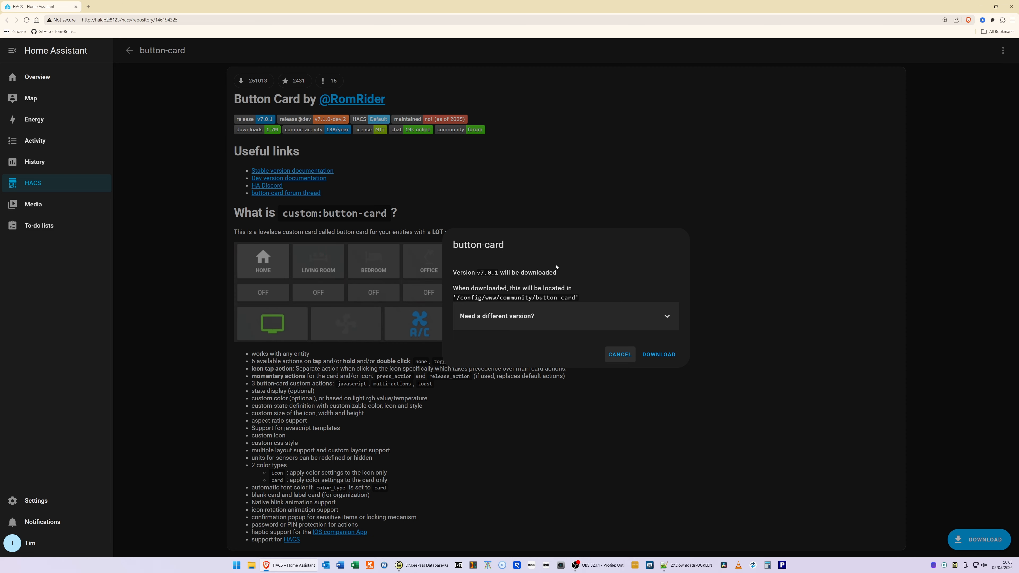
click(662, 355)
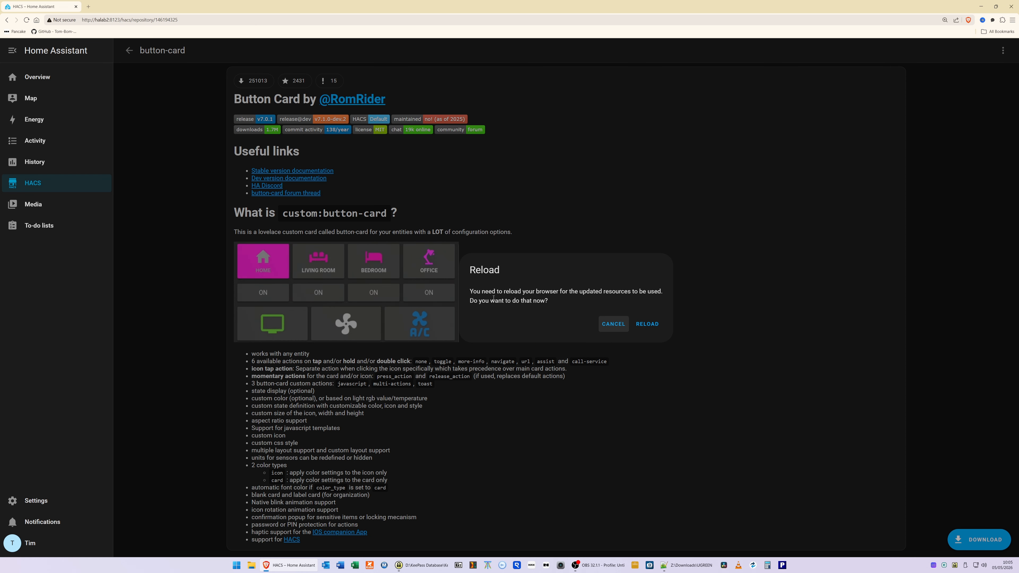
click(653, 325)
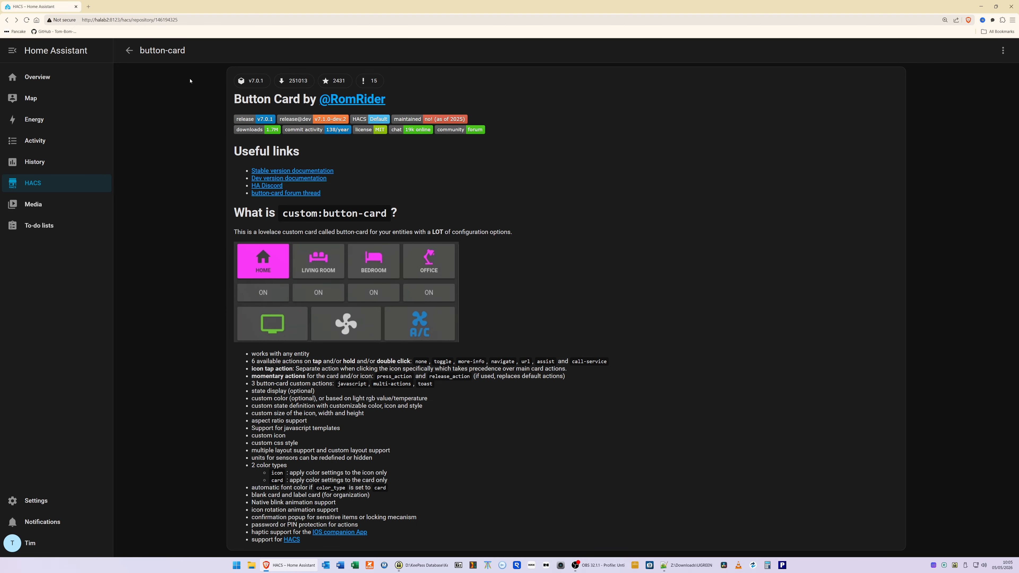
Search the HACS store for auto-entities, download version v1.16.1 of it, and reload the browser
click(130, 51)
click(383, 73)
key(ctrl+shift+Left)
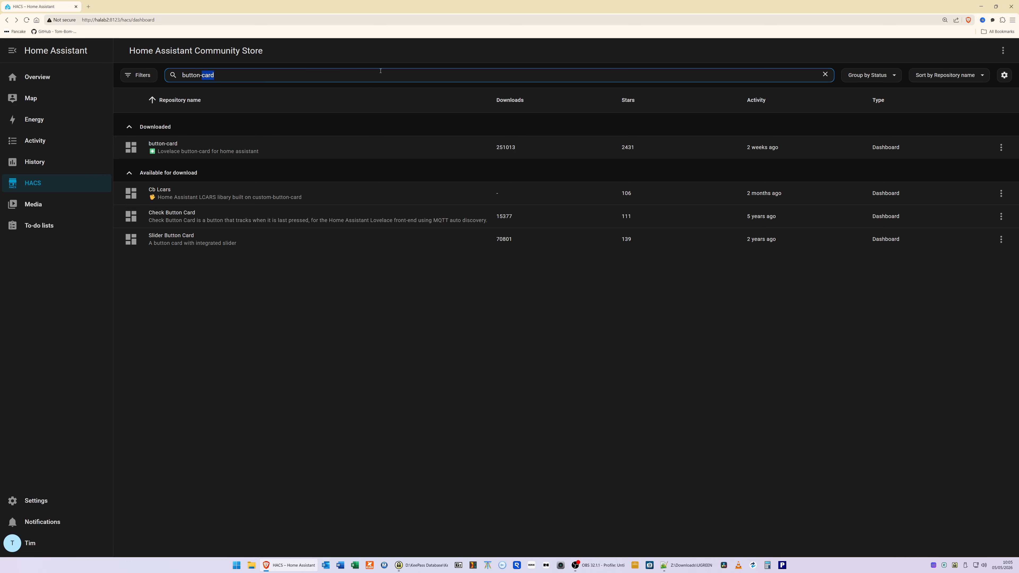
key(BackSpace)
key(ctrl+BackSpace)
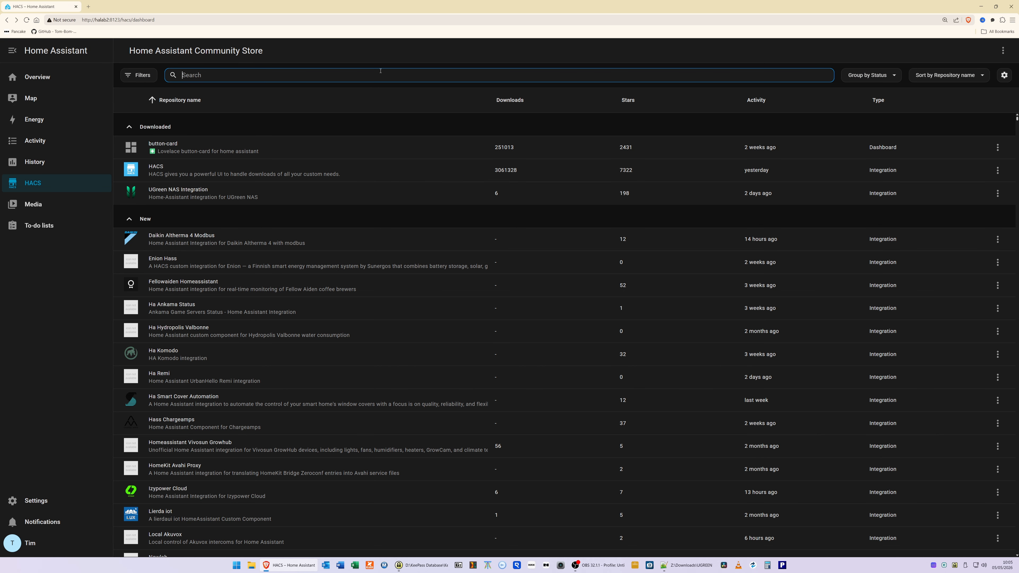
text(au)
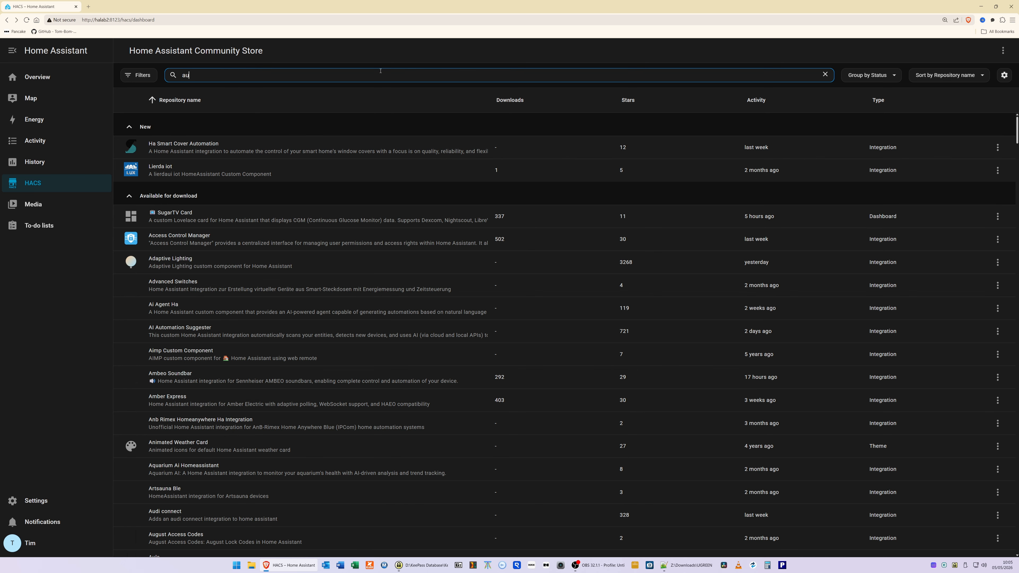
text(to-e)
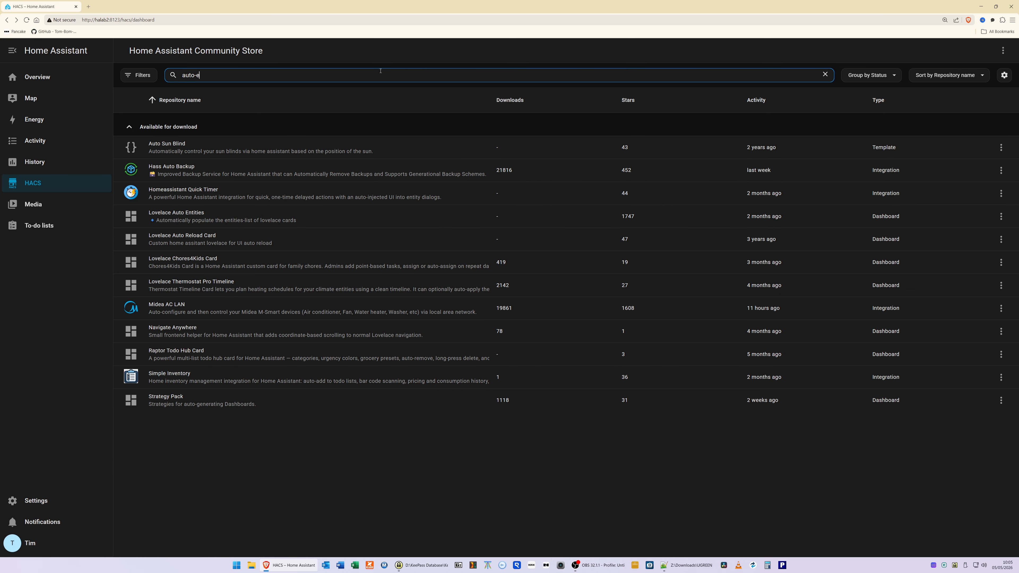
text(ntities)
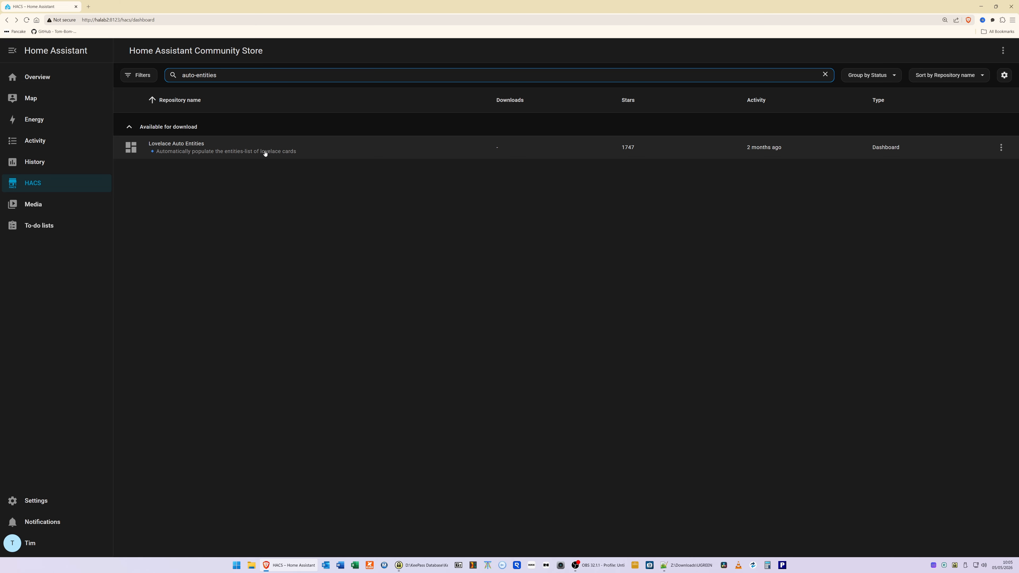
click(312, 156)
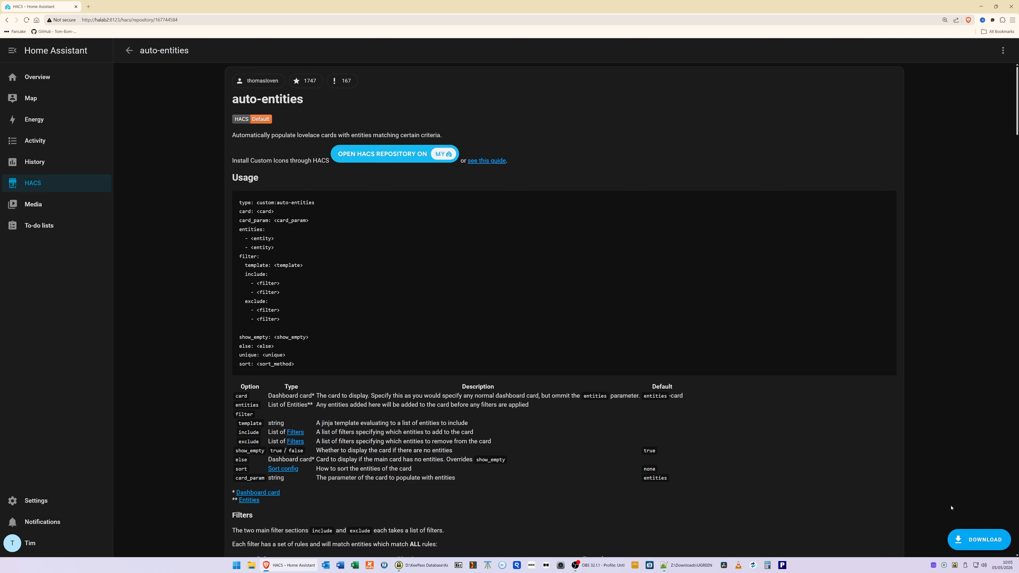
click(977, 539)
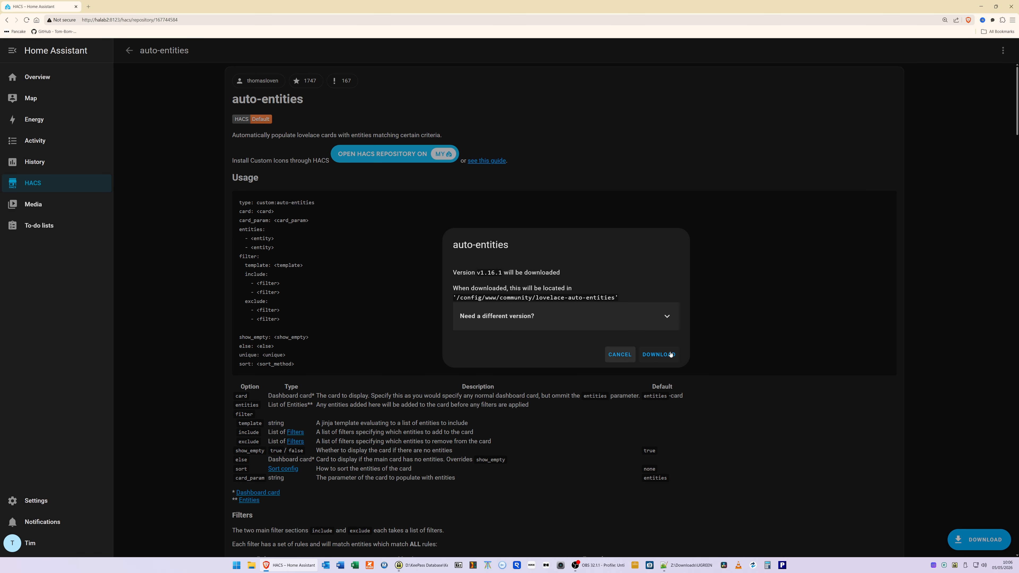
click(670, 355)
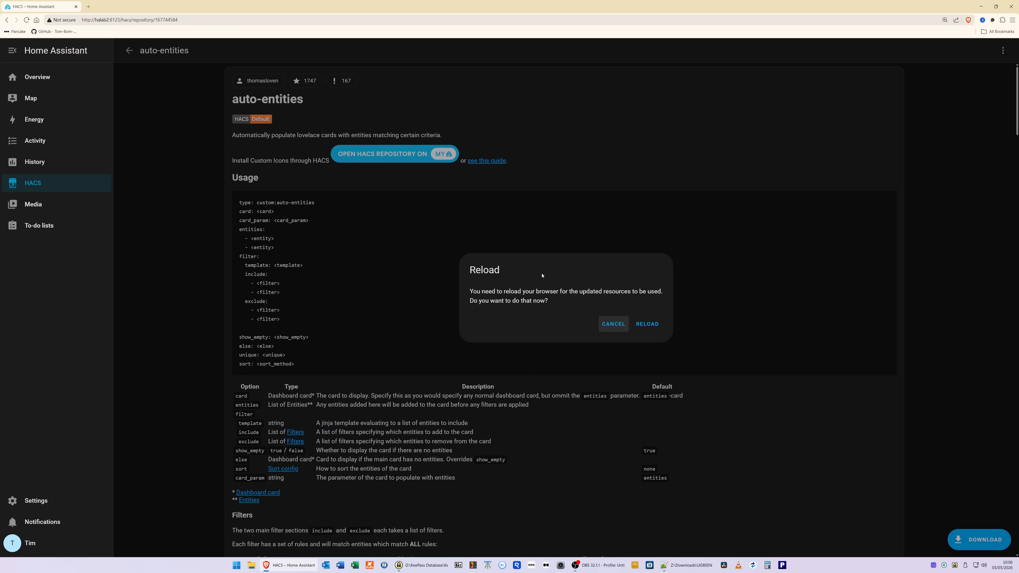
click(647, 324)
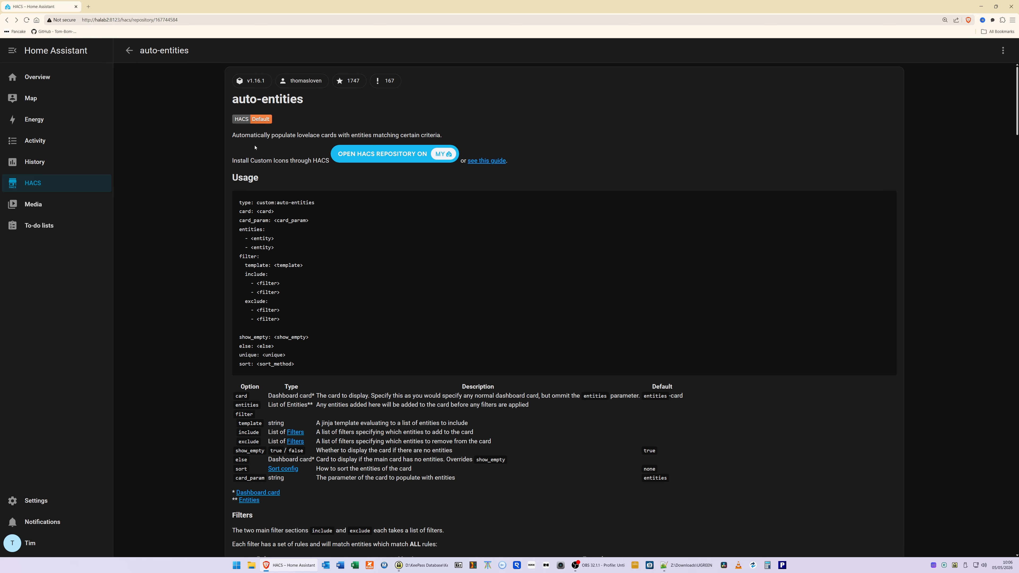
Search the HACS store for card-mod, download version v4.2.1 of it, and reload the browser
click(129, 51)
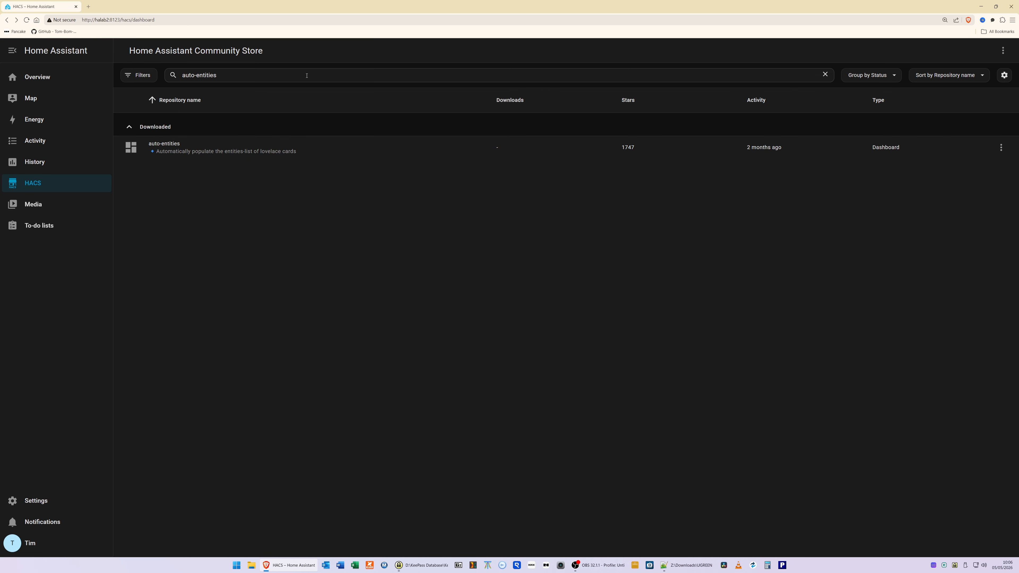
drag(306, 76, 163, 76)
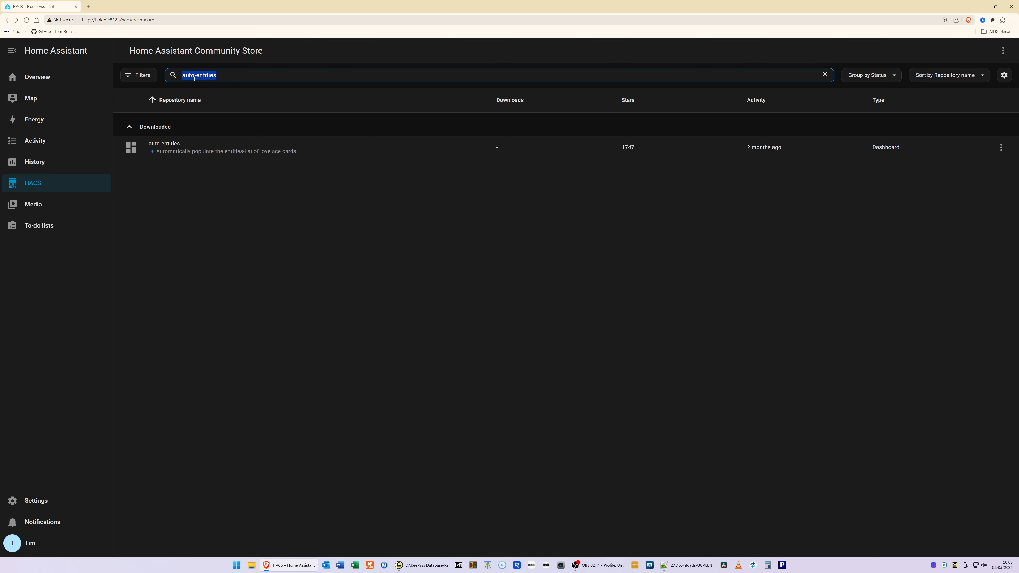
key(BackSpace)
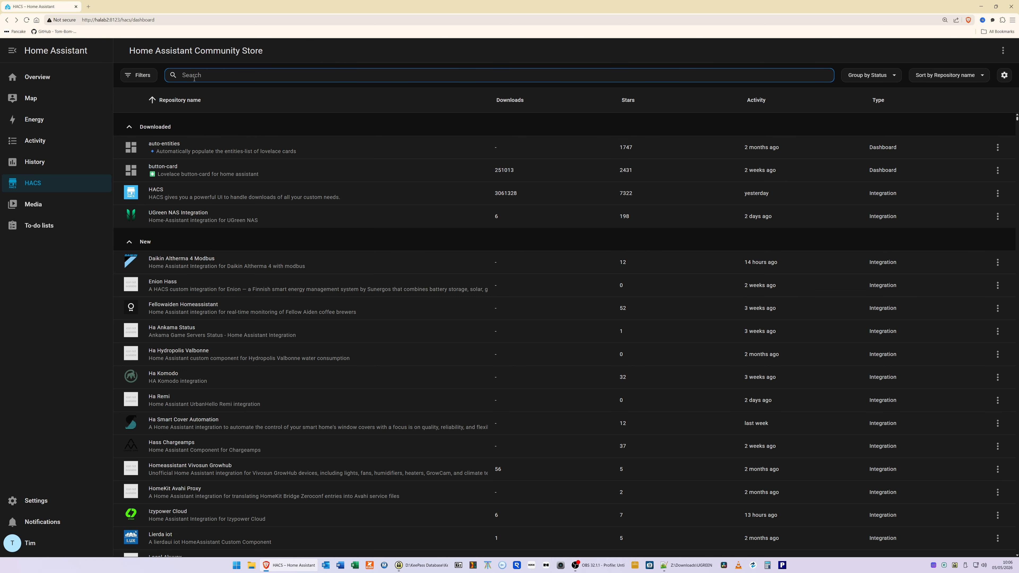
text(card-mod)
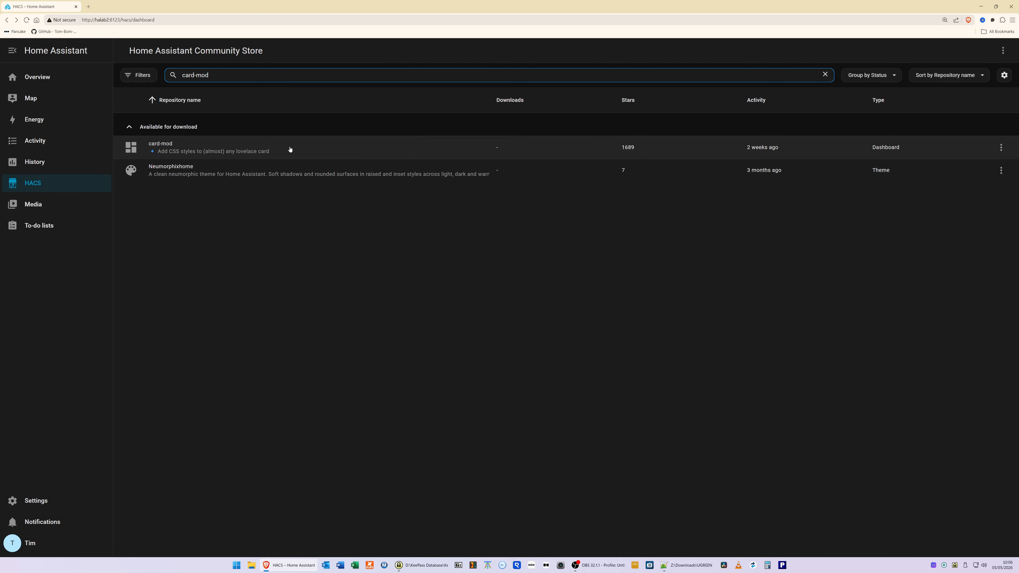
click(318, 153)
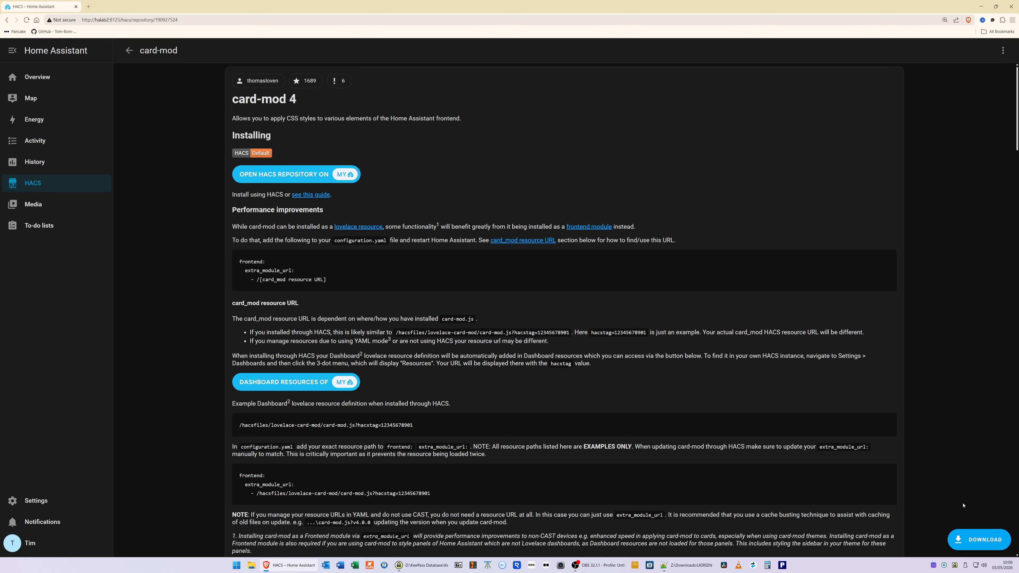
click(983, 544)
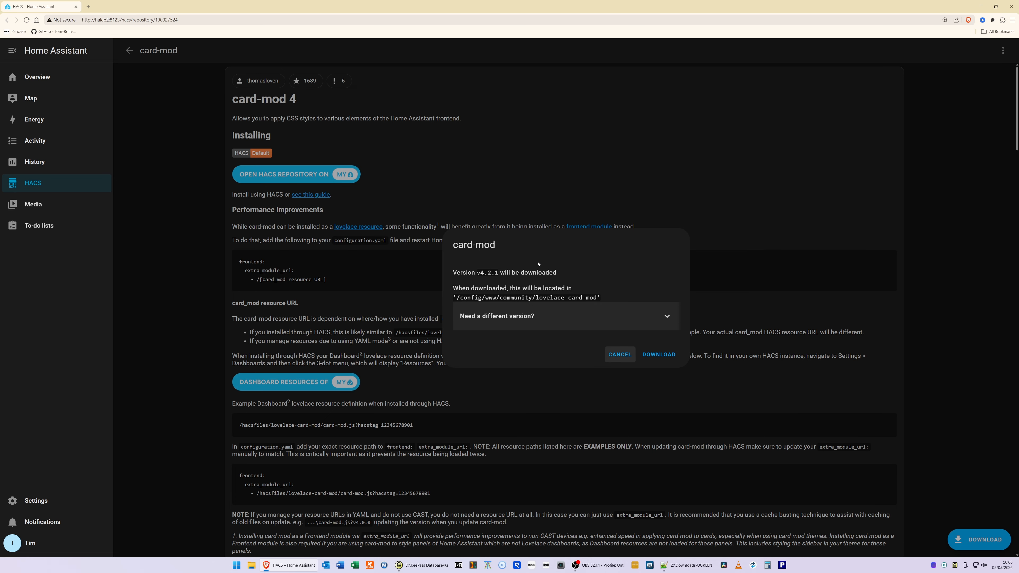
click(658, 355)
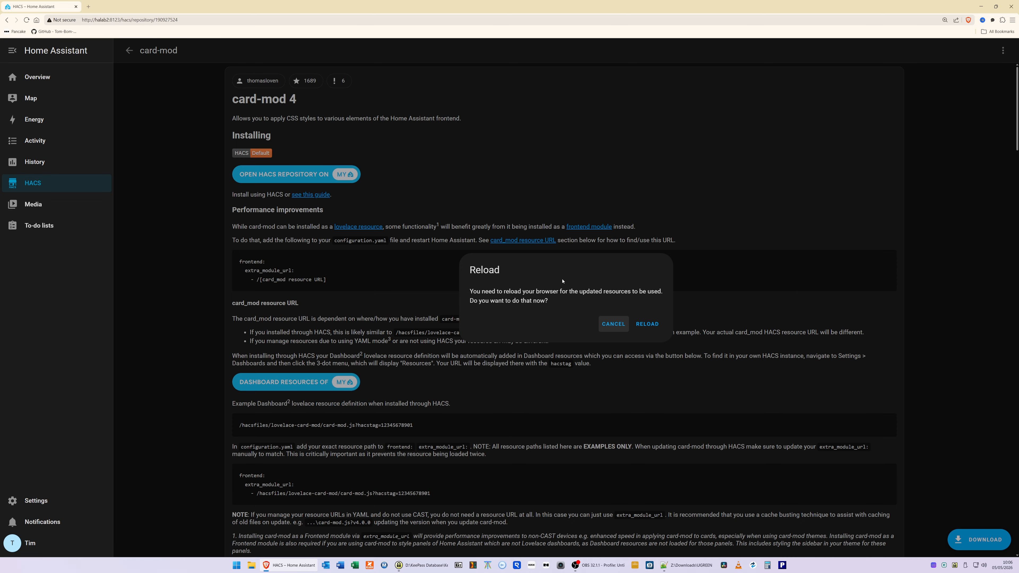
click(647, 324)
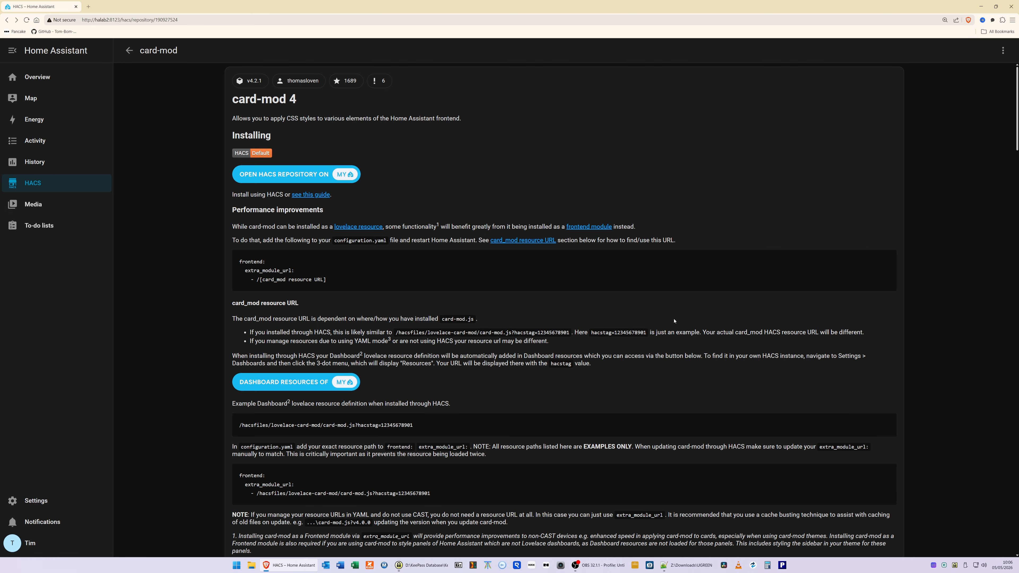
Search the HACS store for mini-graph, download mini-graph-card version v0.13.0, reload the browser, and clear the store search
click(130, 51)
click(287, 73)
key(ctrl+a)
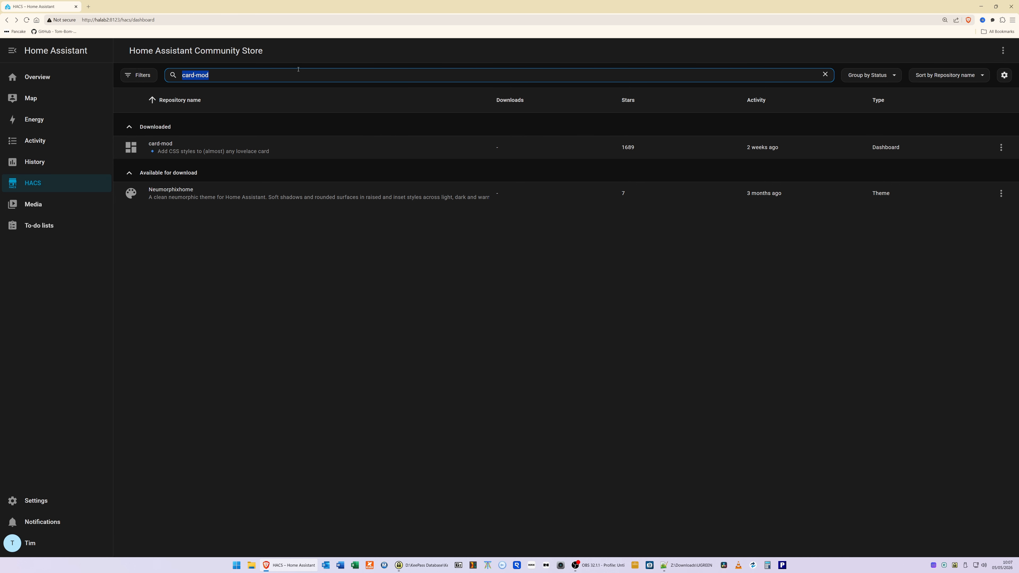
text(mini-)
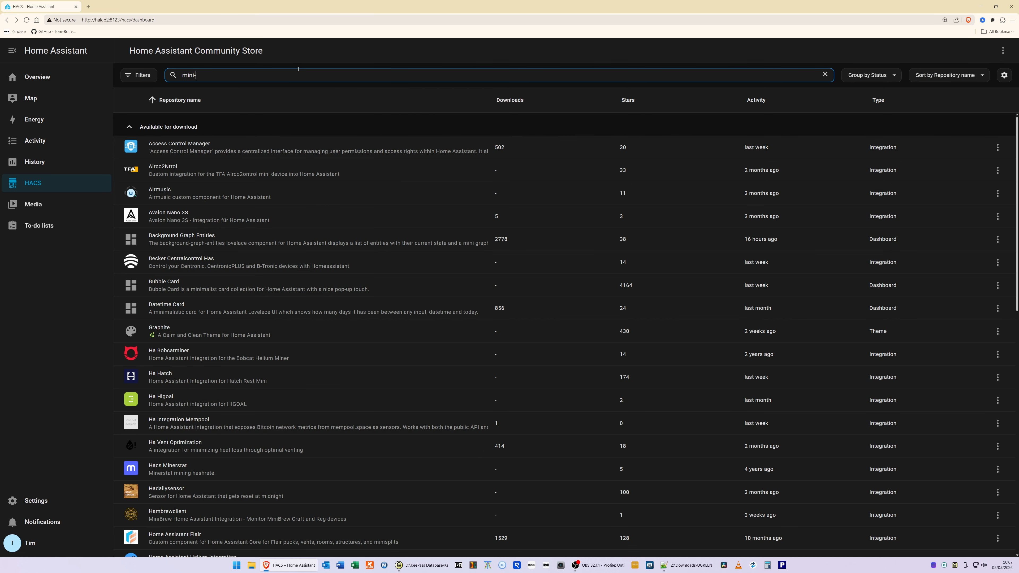
text(graph)
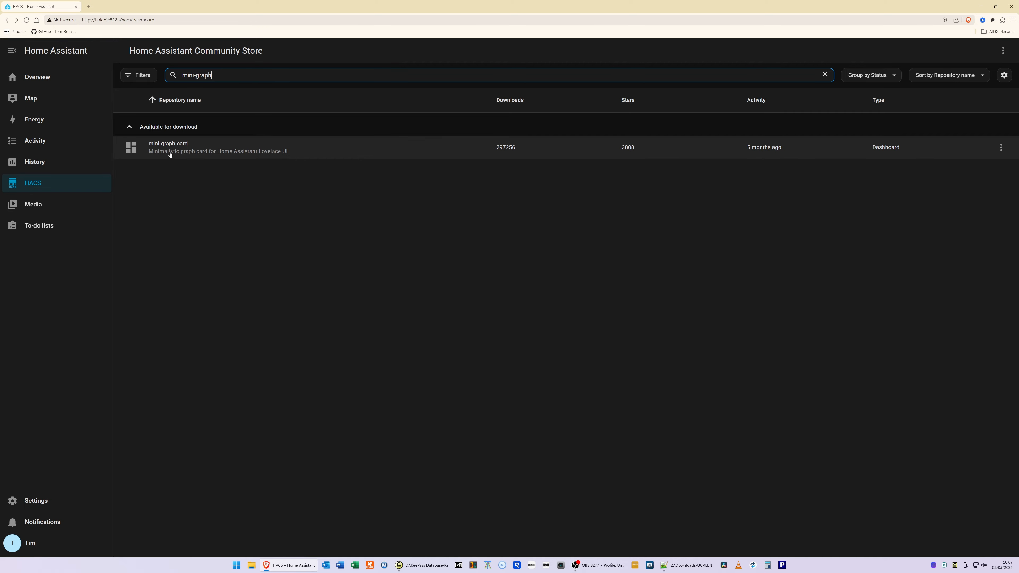
click(272, 150)
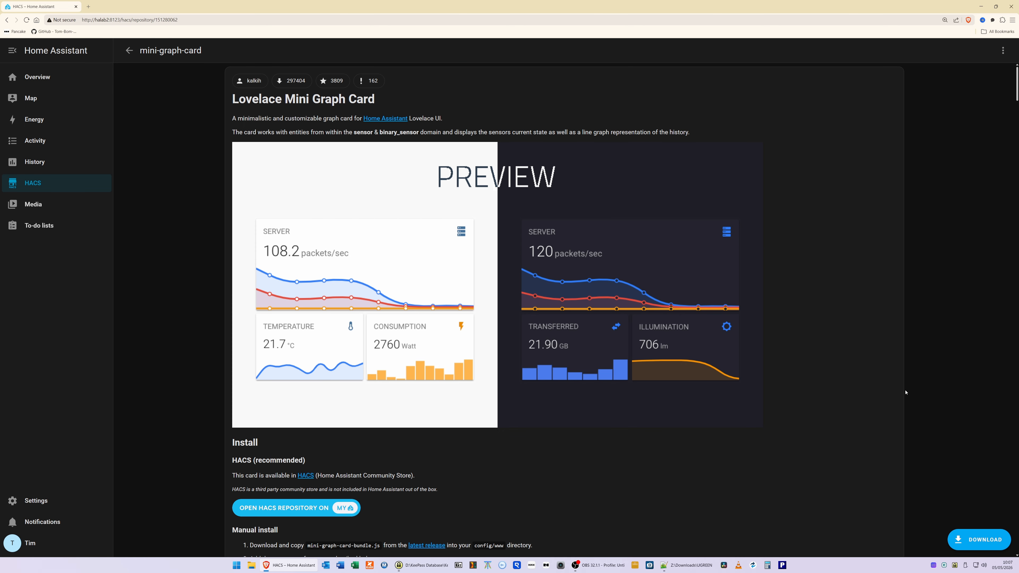
click(981, 542)
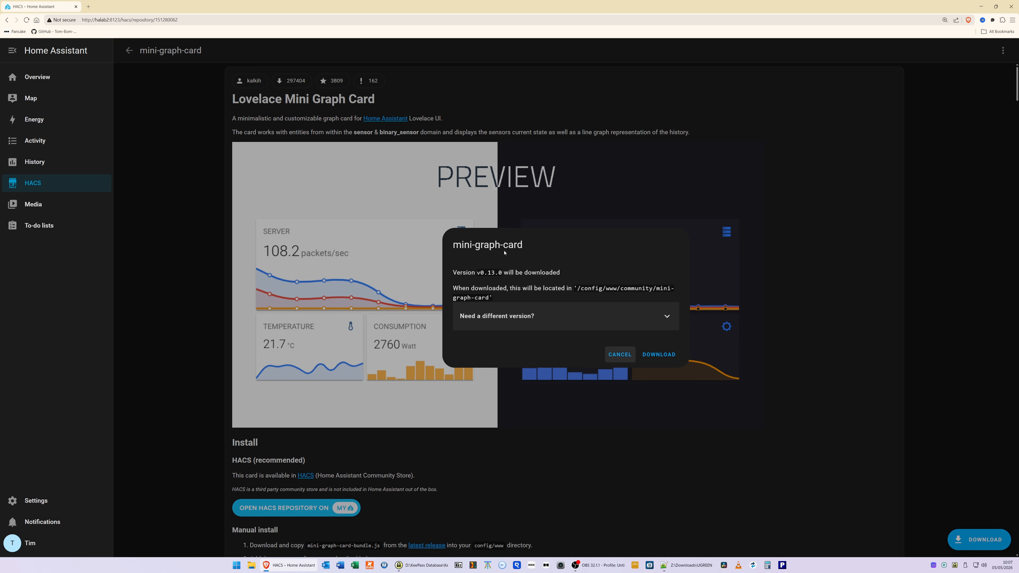
click(667, 356)
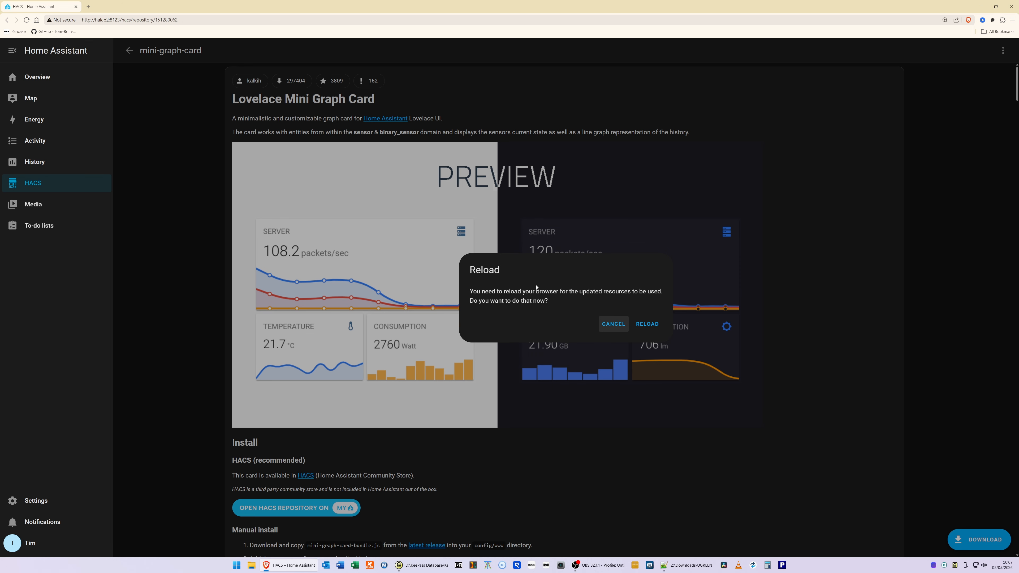
click(650, 323)
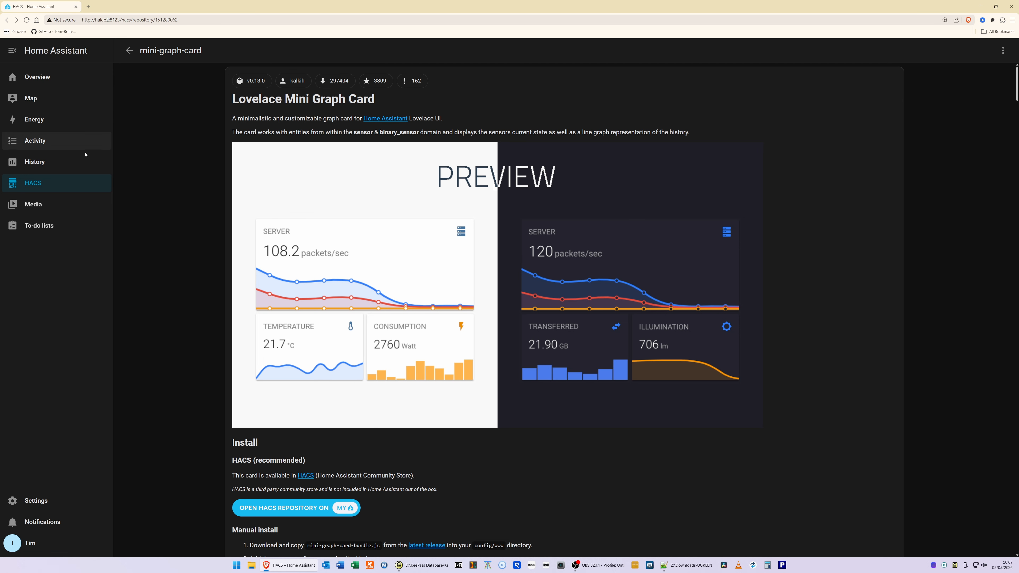
click(129, 51)
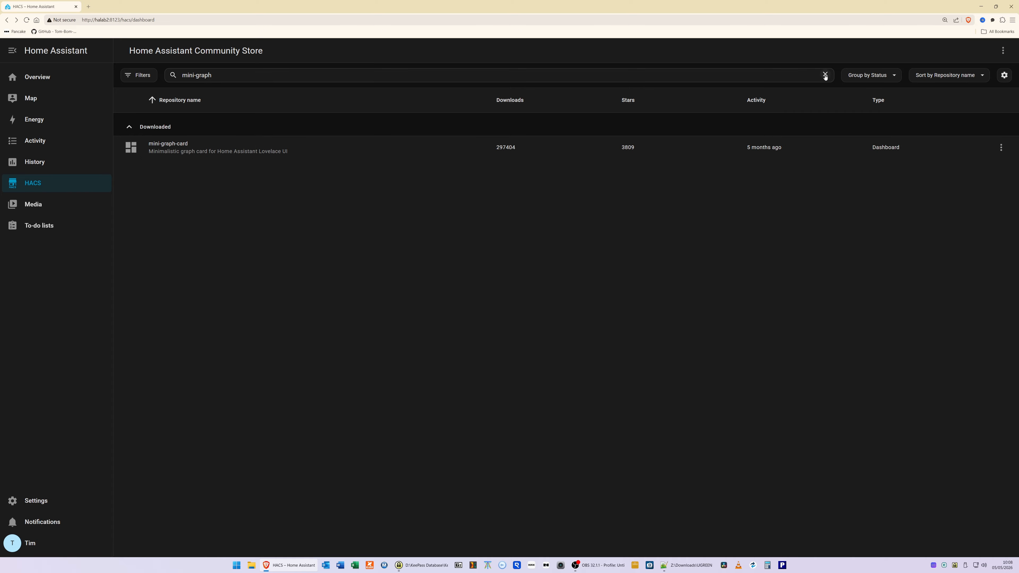
click(825, 75)
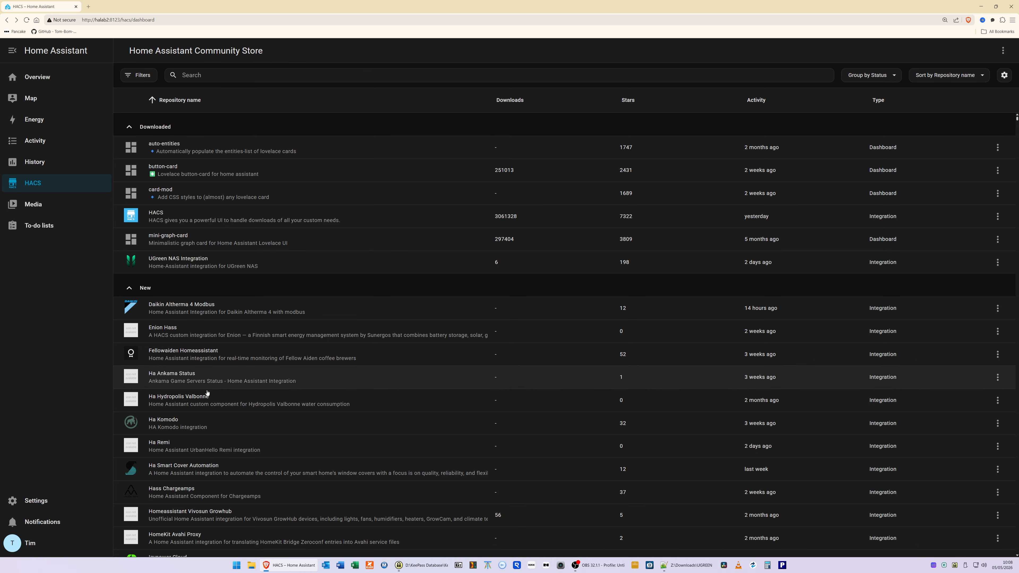
Create a new dashboard from scratch titled NAS with the mdi:nas icon, keeping the URL dashboard-nas and the sidebar entry
click(38, 503)
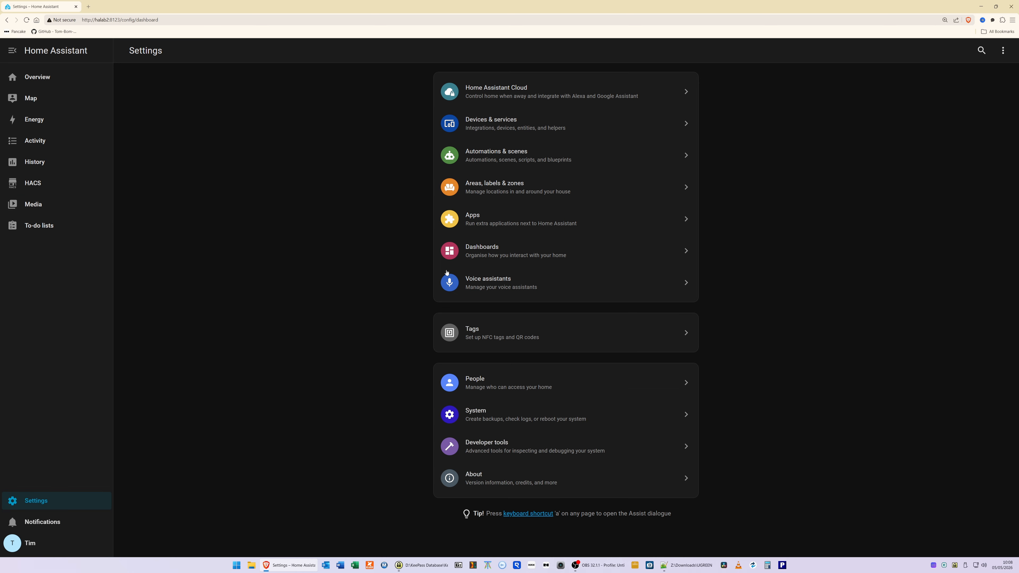
click(498, 251)
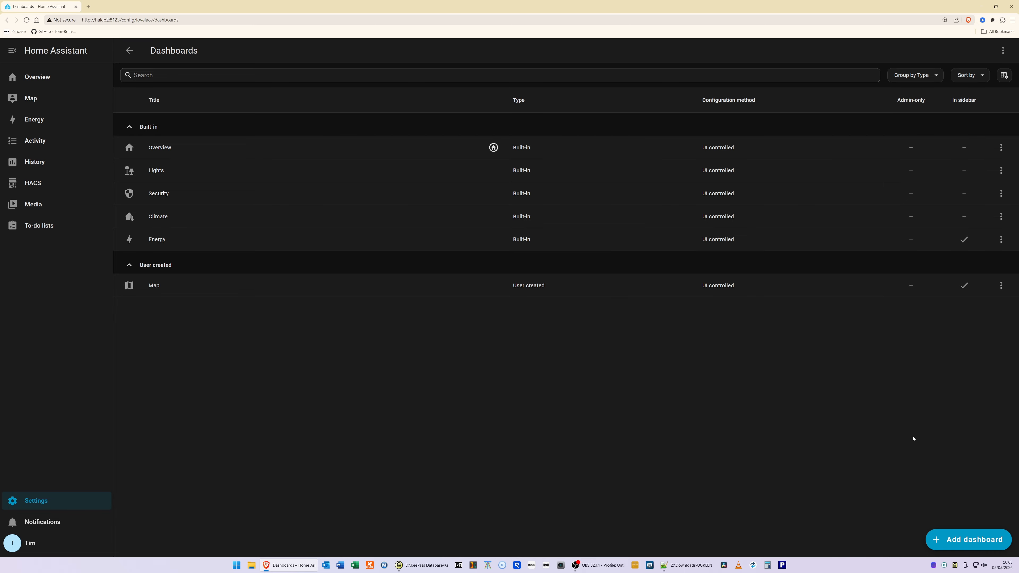
click(980, 539)
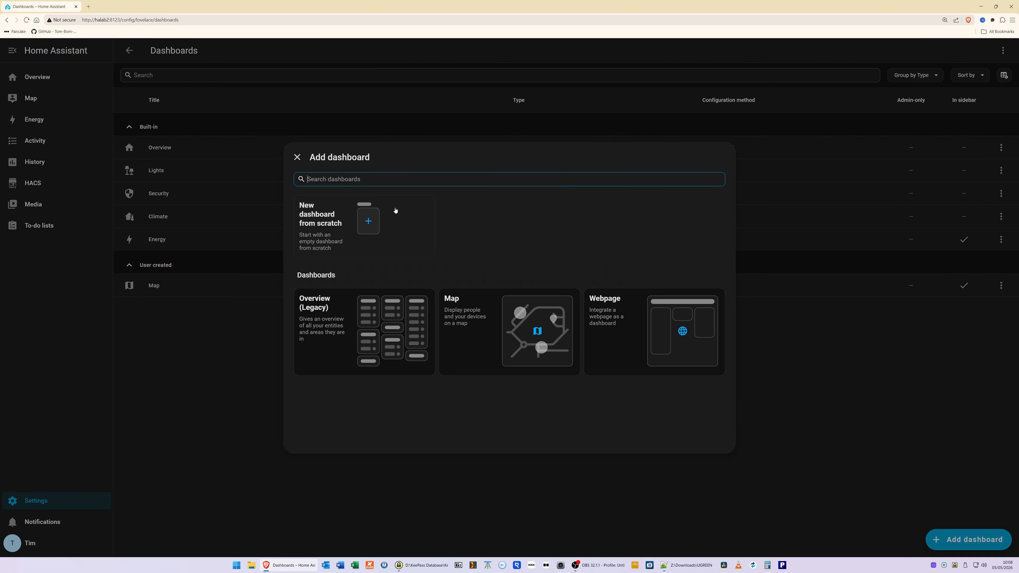
click(322, 225)
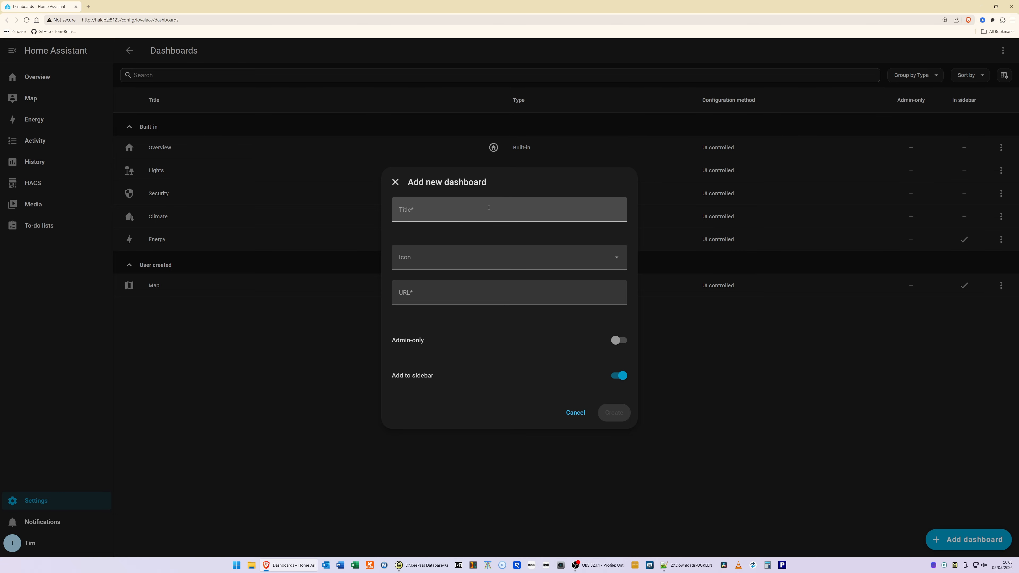
click(475, 211)
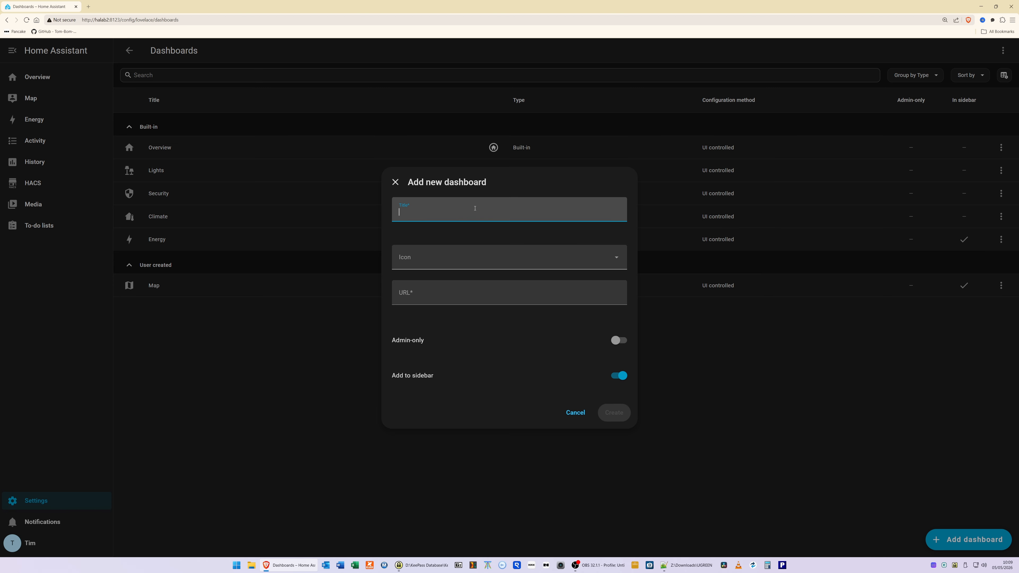
text(NAS)
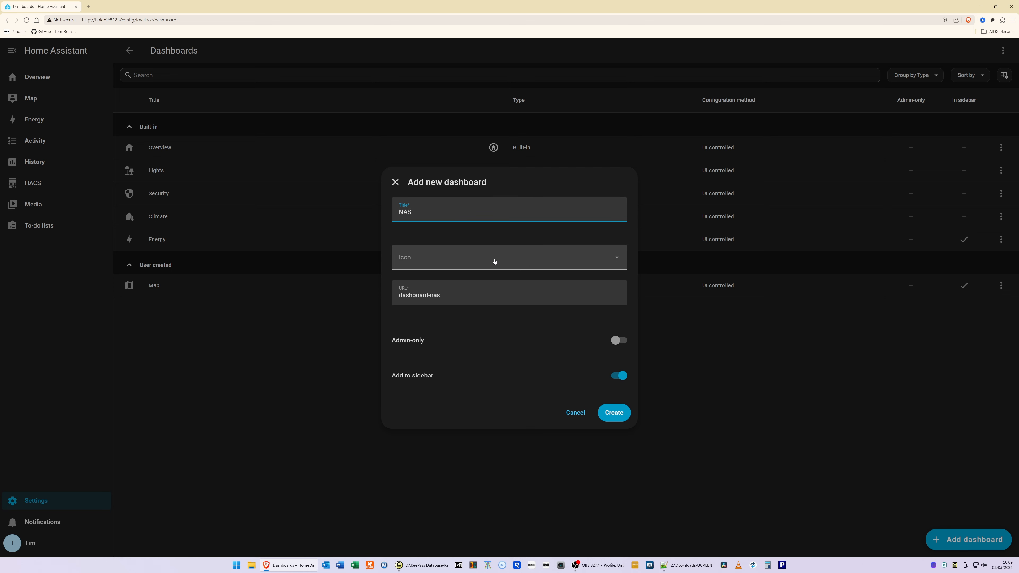
click(450, 262)
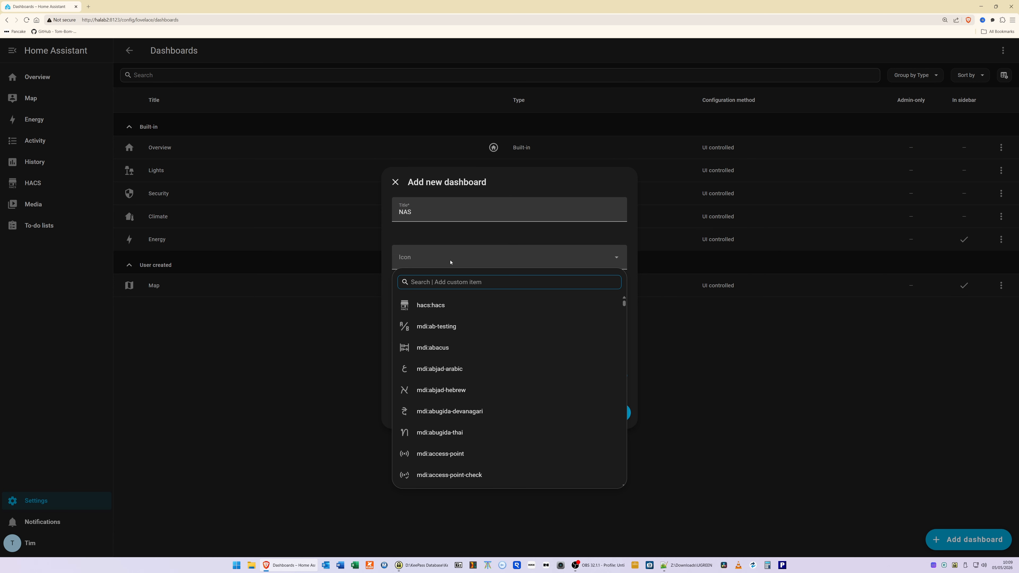
text(nas)
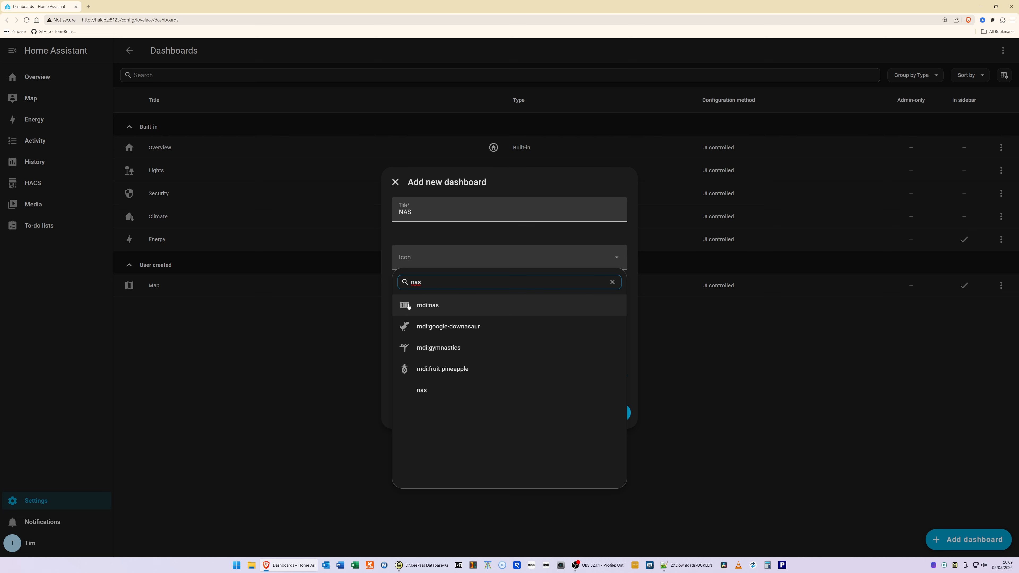
click(434, 306)
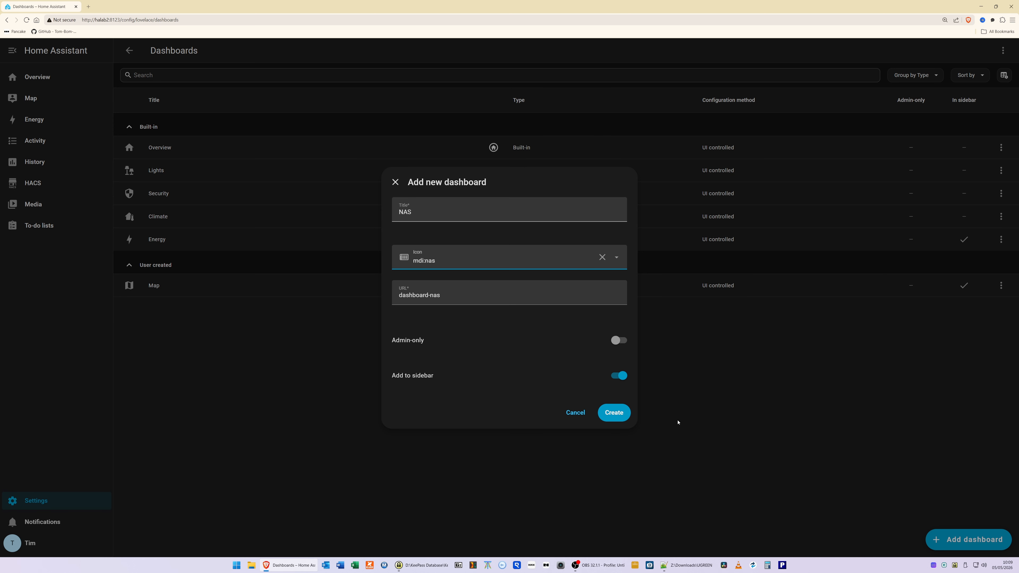
click(621, 415)
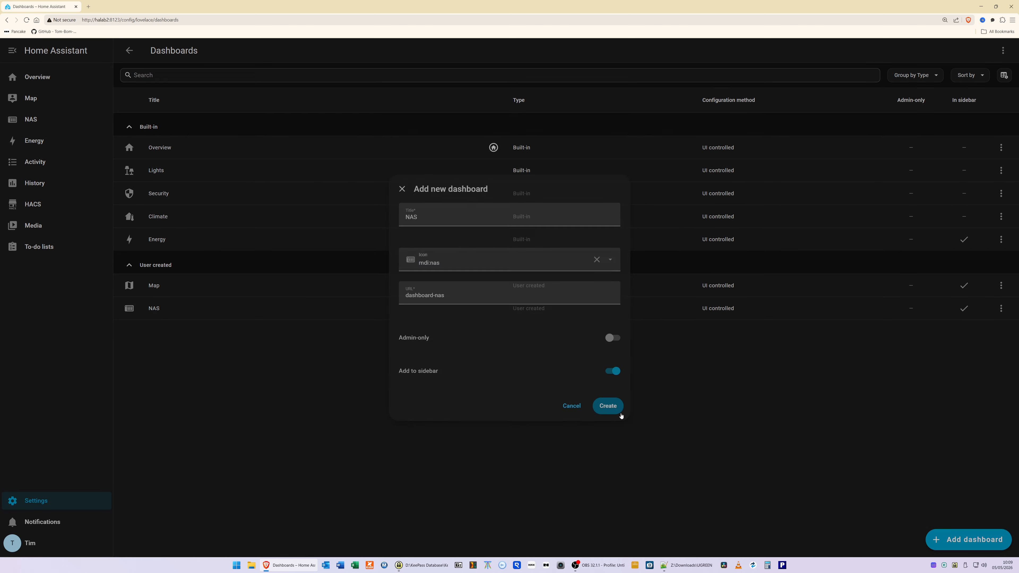
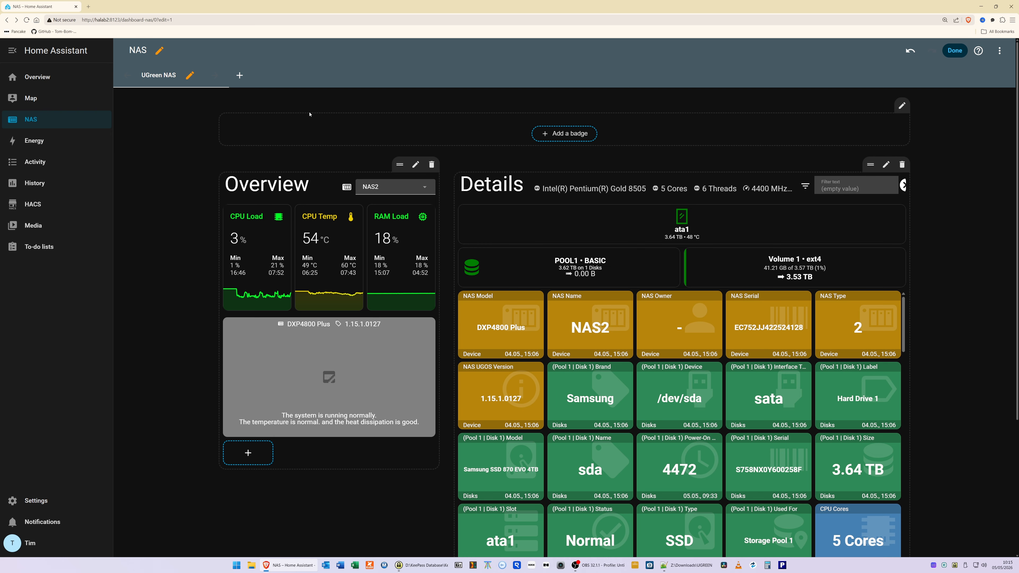
Finish editing the NAS dashboard and examine the Power-On Hours history of Pool 1 Disk 1
mouse_move(416, 121)
click(954, 50)
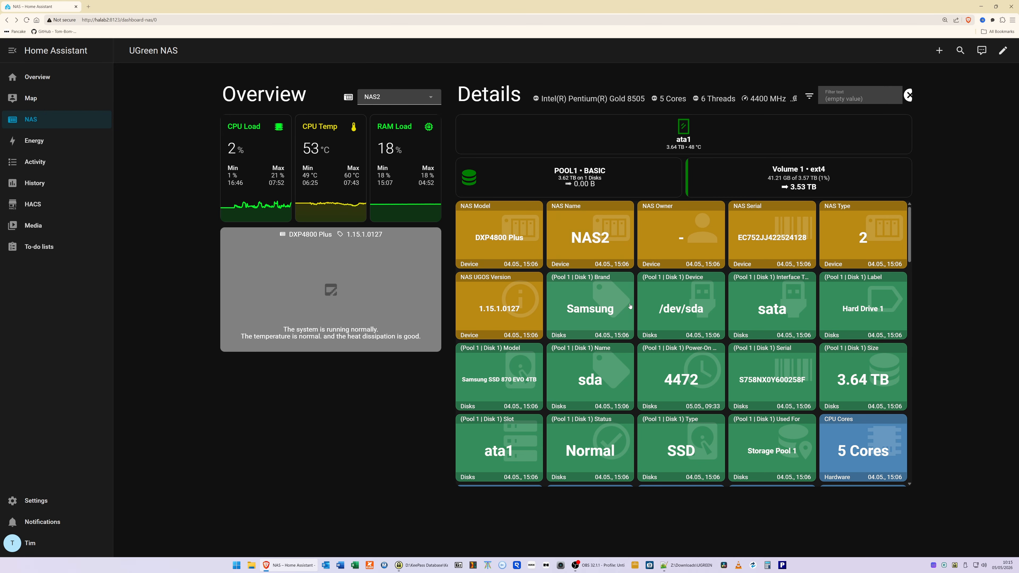
mouse_move(910, 238)
mouse_down()
mouse_move(914, 466)
mouse_move(922, 235)
mouse_up()
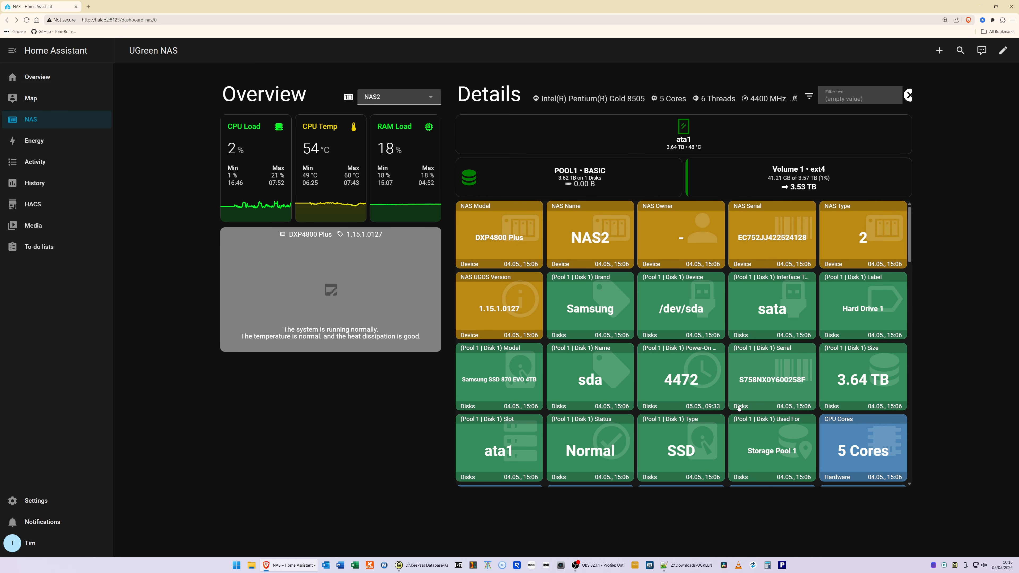
click(681, 384)
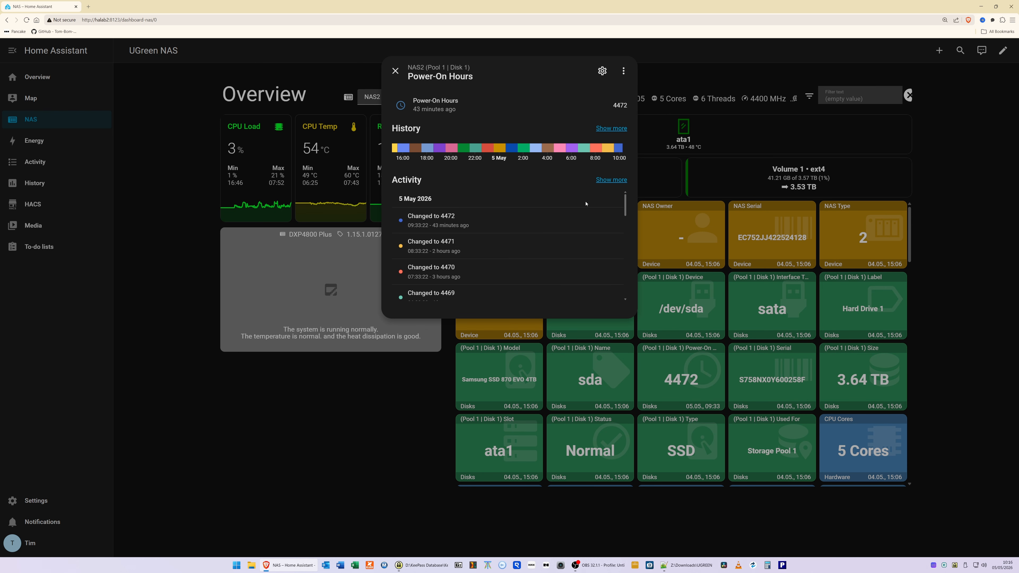
click(395, 70)
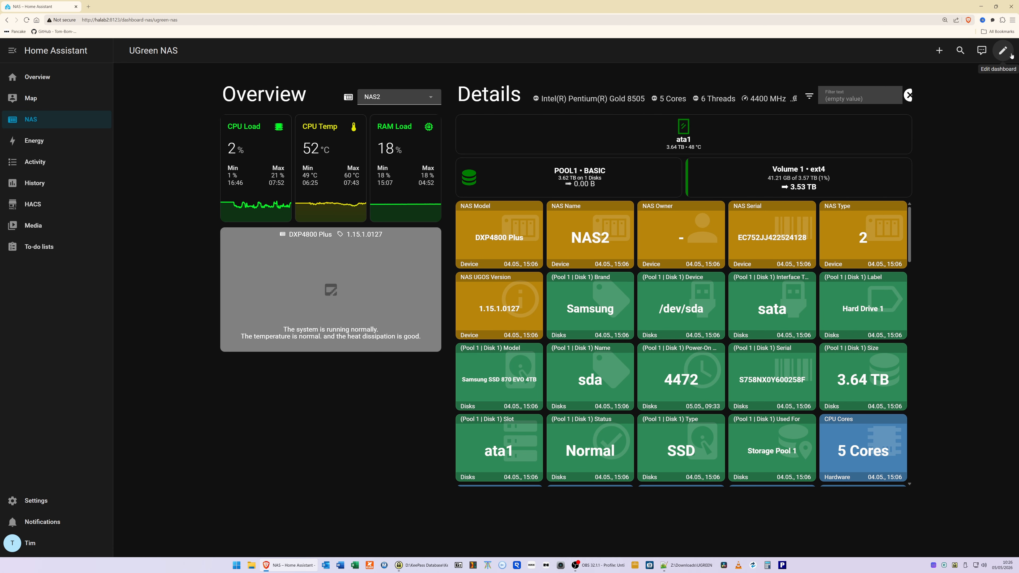
Add dxp4800.png as the dark mode image of the Overview section's picture elements card, save it, and finish editing the dashboard
click(1008, 55)
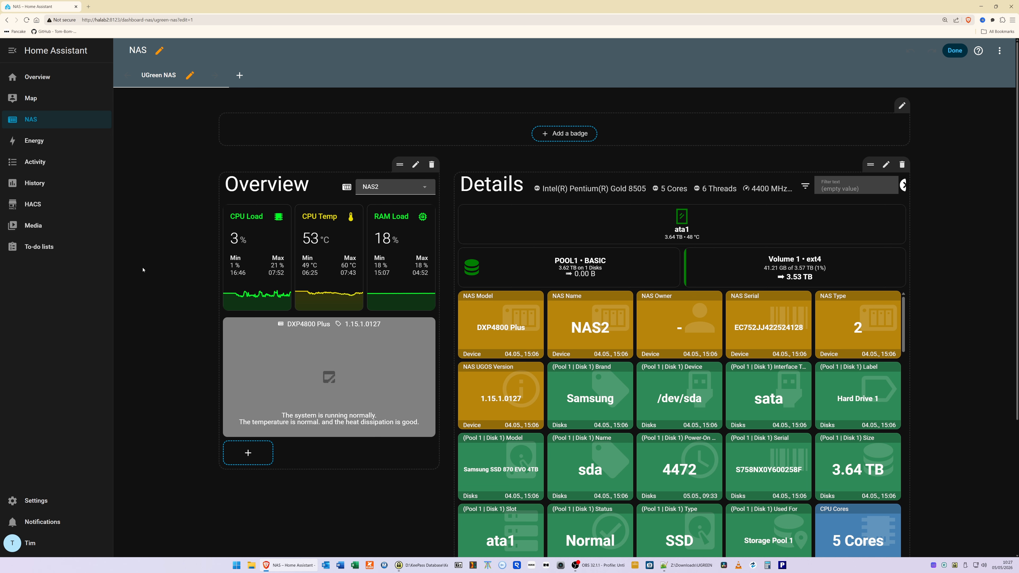
mouse_move(349, 356)
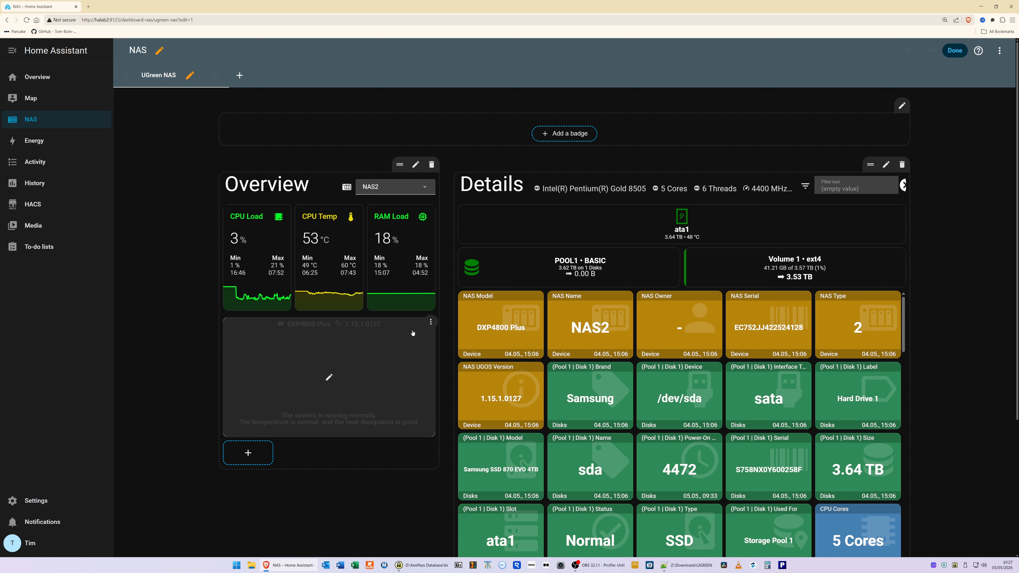
click(329, 378)
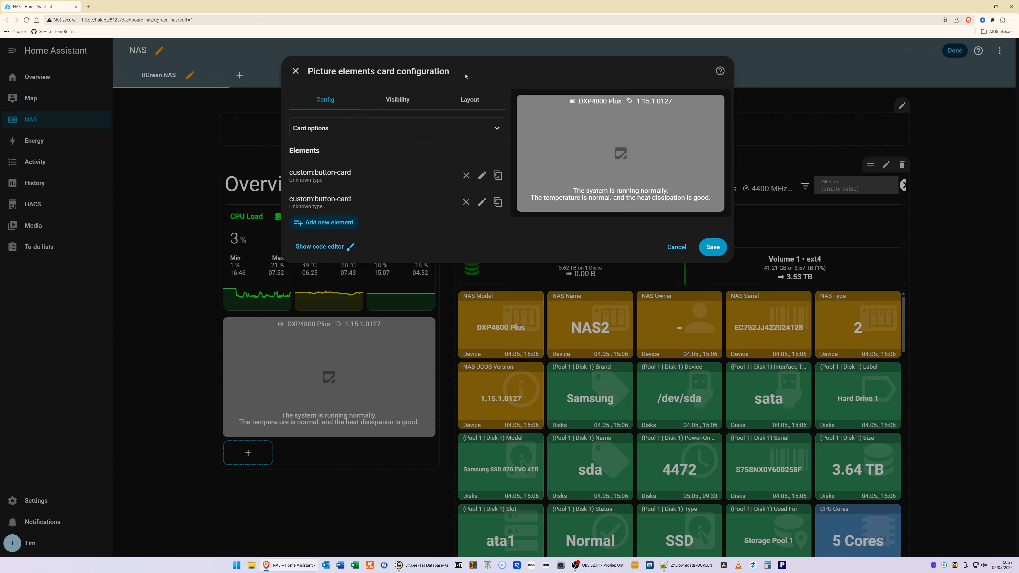
click(327, 129)
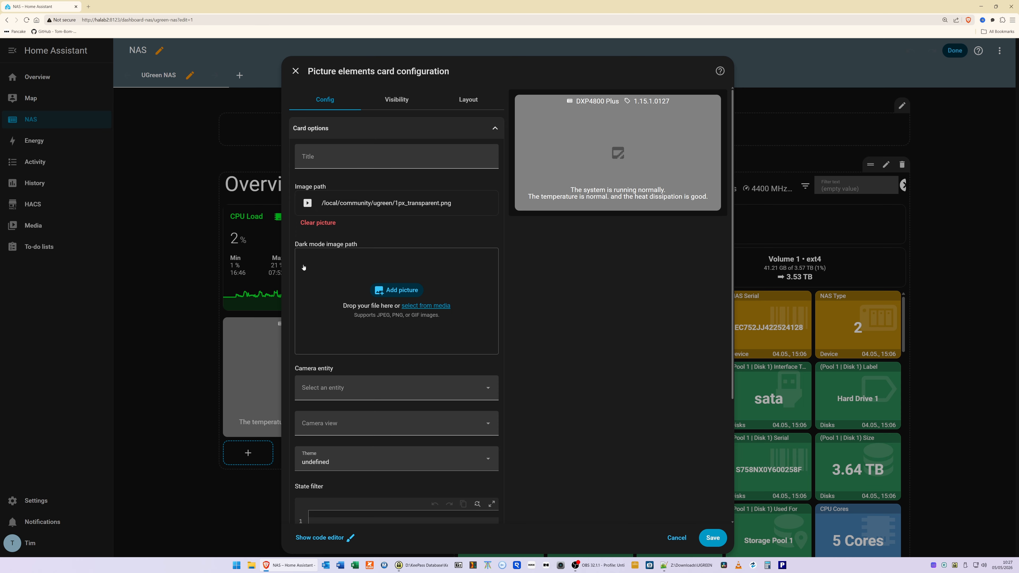
click(401, 293)
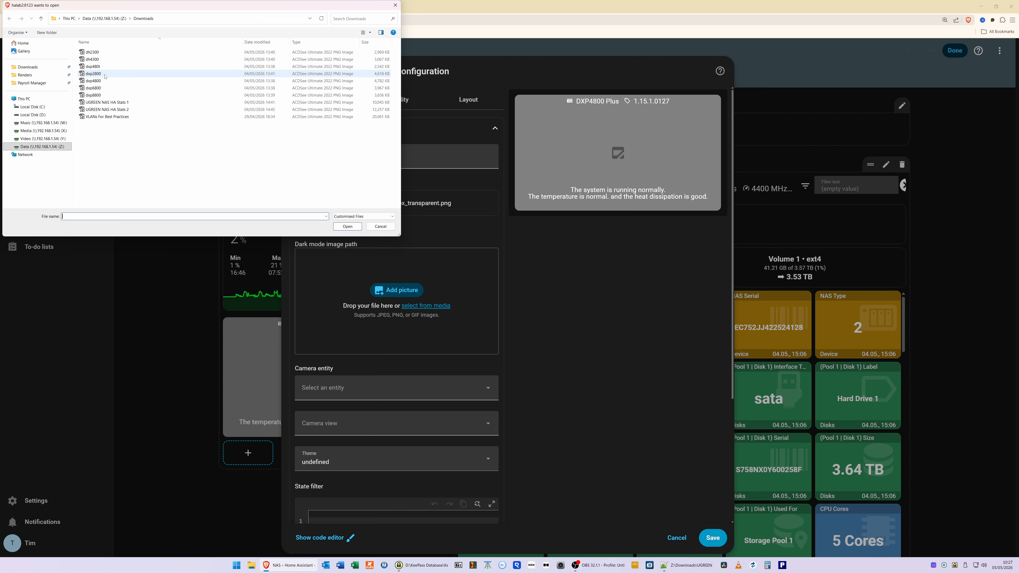
click(94, 82)
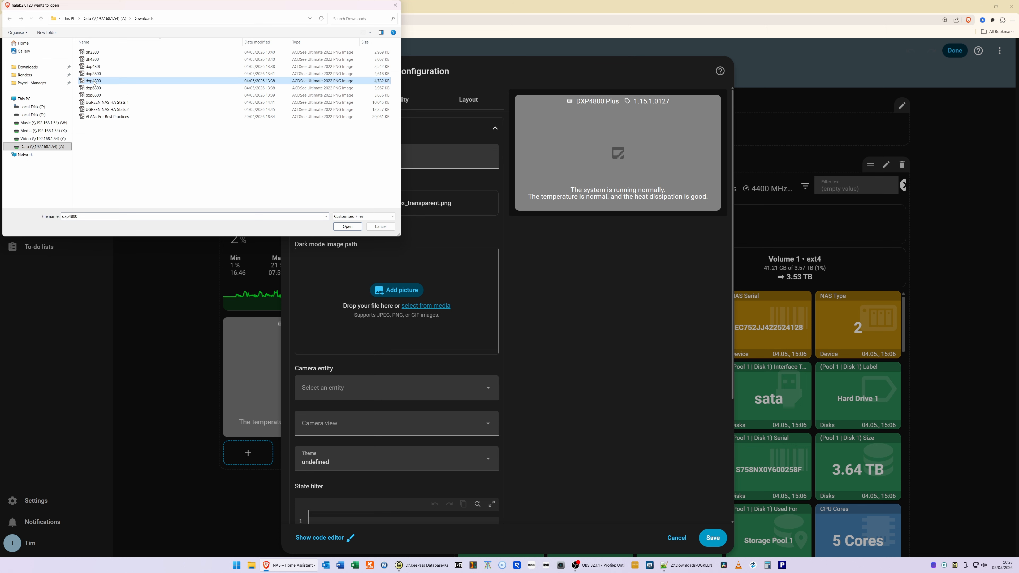
click(358, 229)
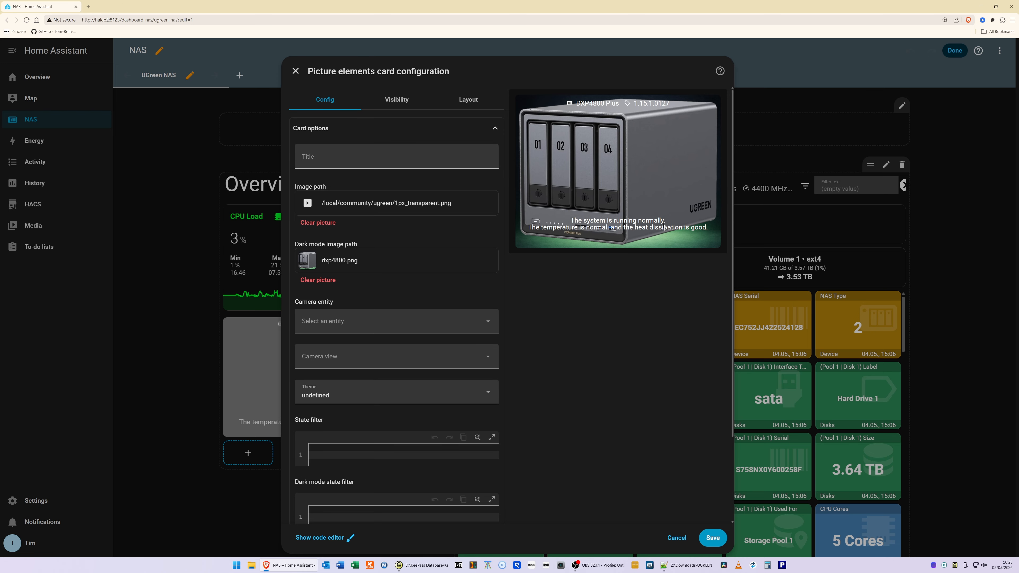
click(712, 538)
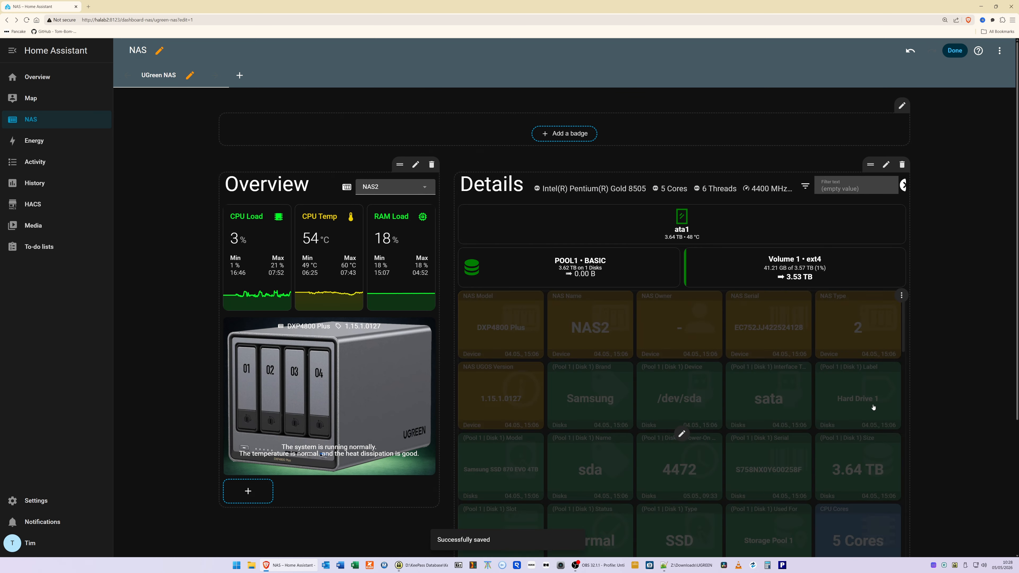
click(953, 51)
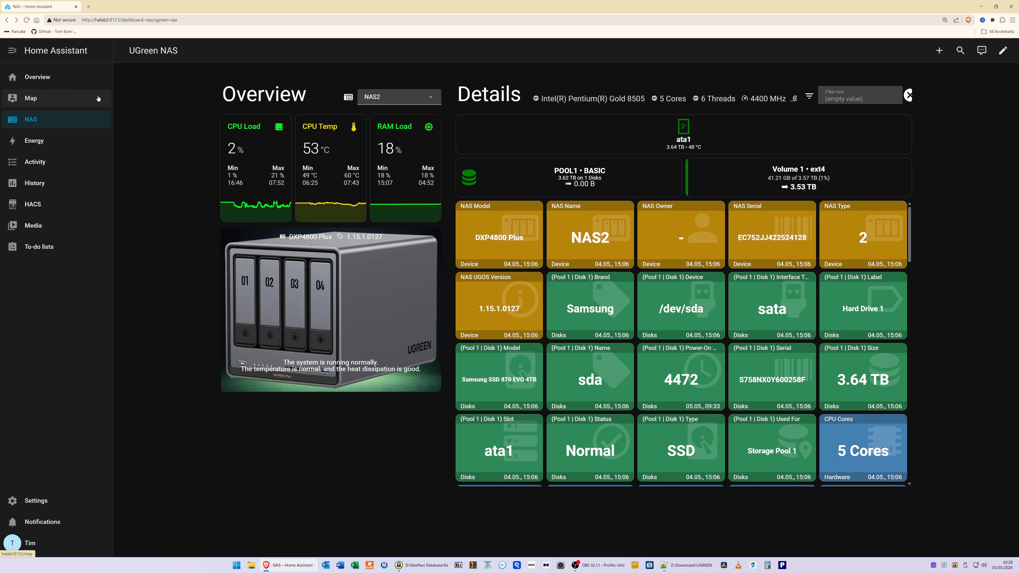
Open the Devices area from the home overview to view the NAS2 and storage pool entries
click(35, 78)
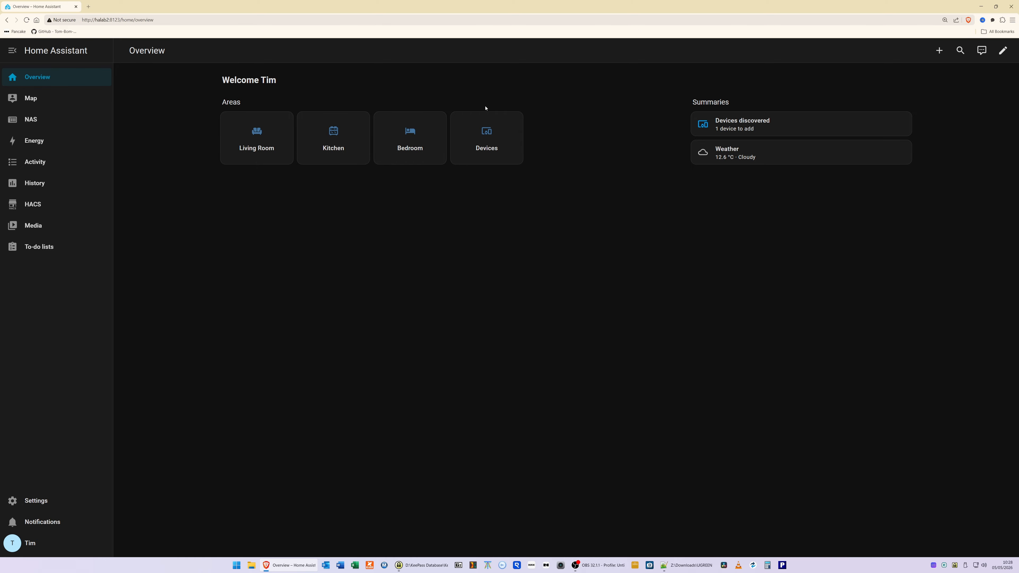
click(501, 141)
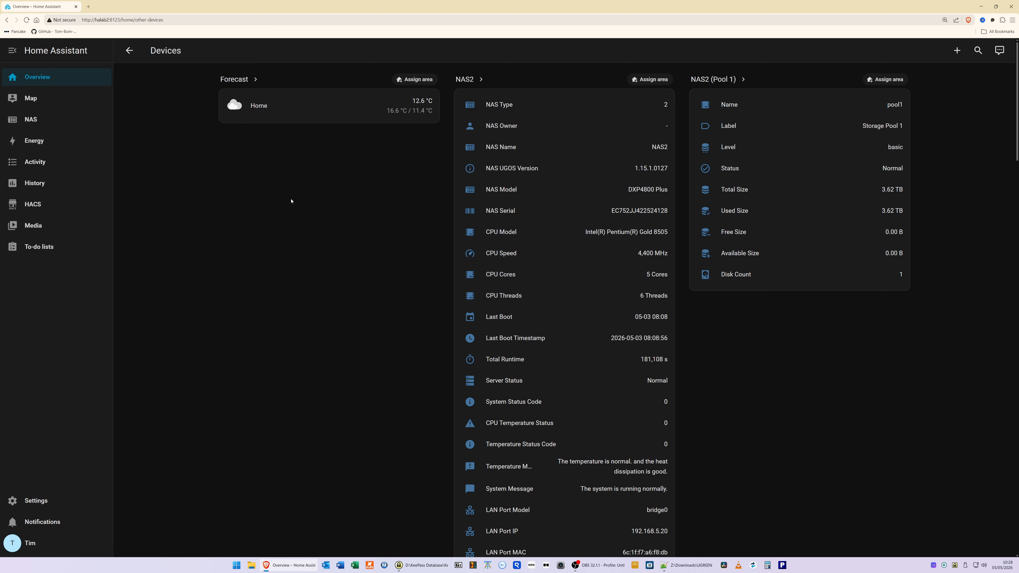
Open the NAS dashboard and compare how its section headings fit at larger and smaller browser zoom levels
click(28, 121)
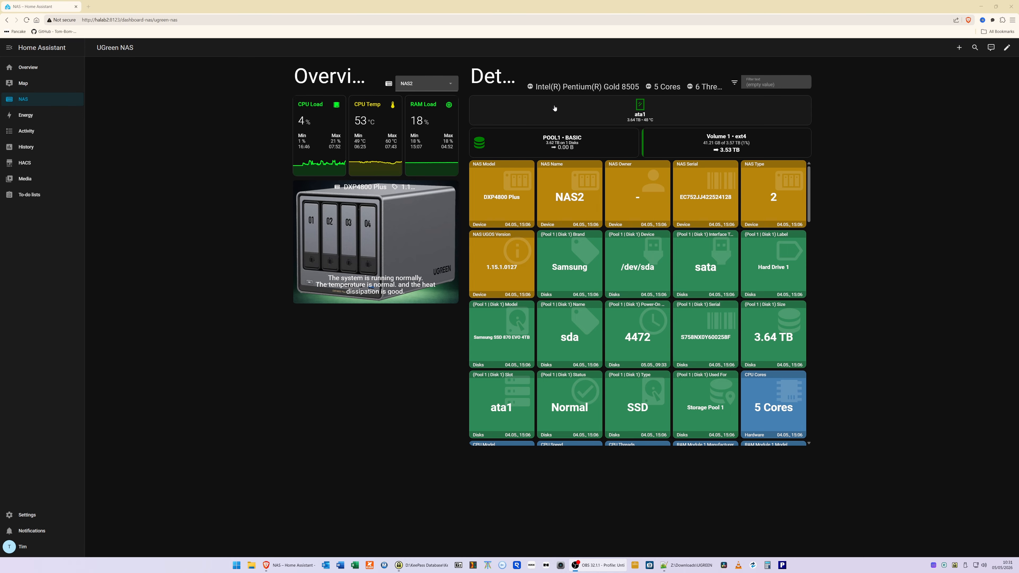
key(ctrl+plus)
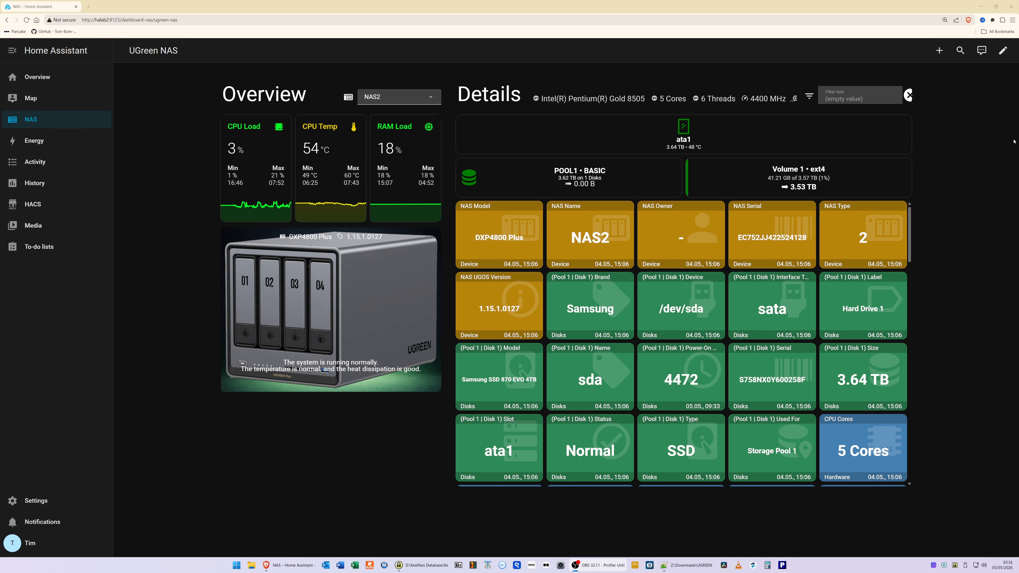
key(ctrl+minus)
key(ctrl+minus)
key(ctrl+minus)
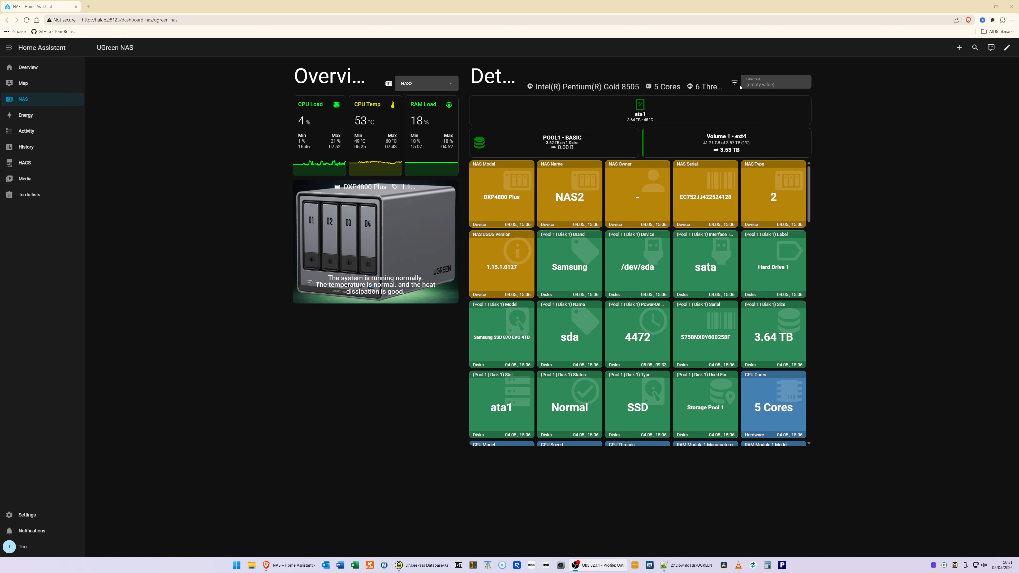
Put the NAS dashboard in edit mode, enable auto height and full width for the Overview heading card, and save it
click(1006, 49)
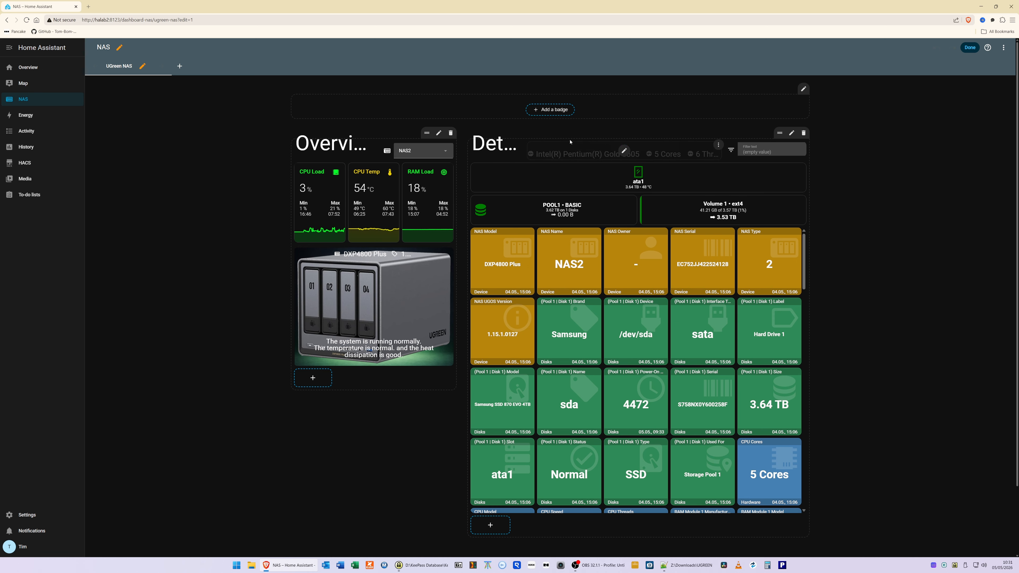
mouse_move(325, 145)
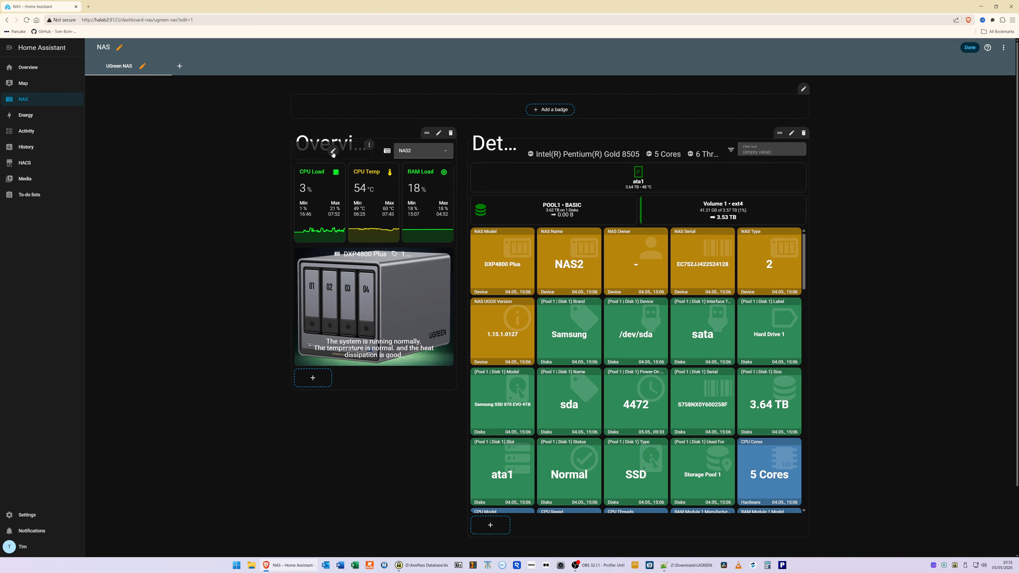
click(333, 152)
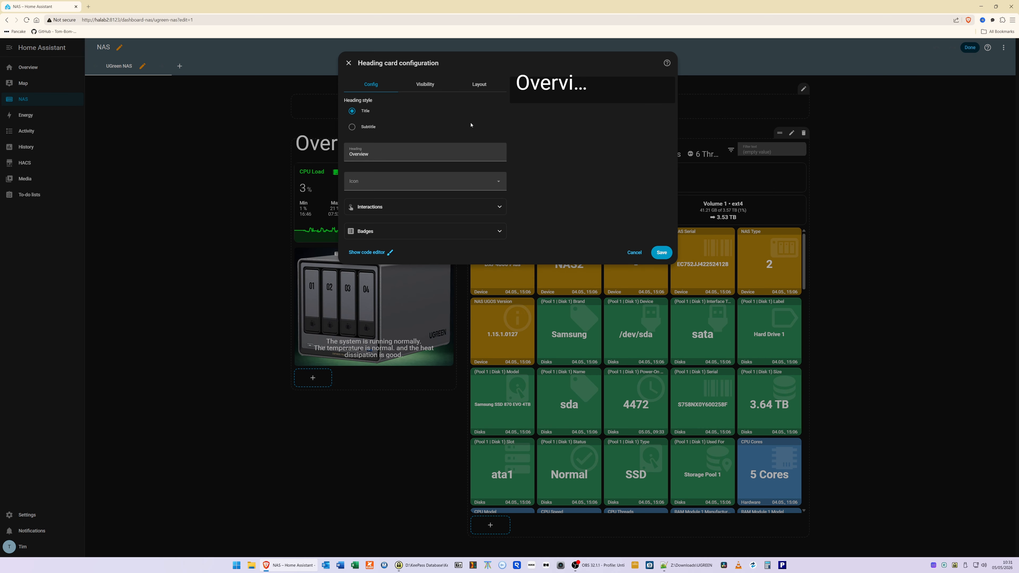
click(480, 85)
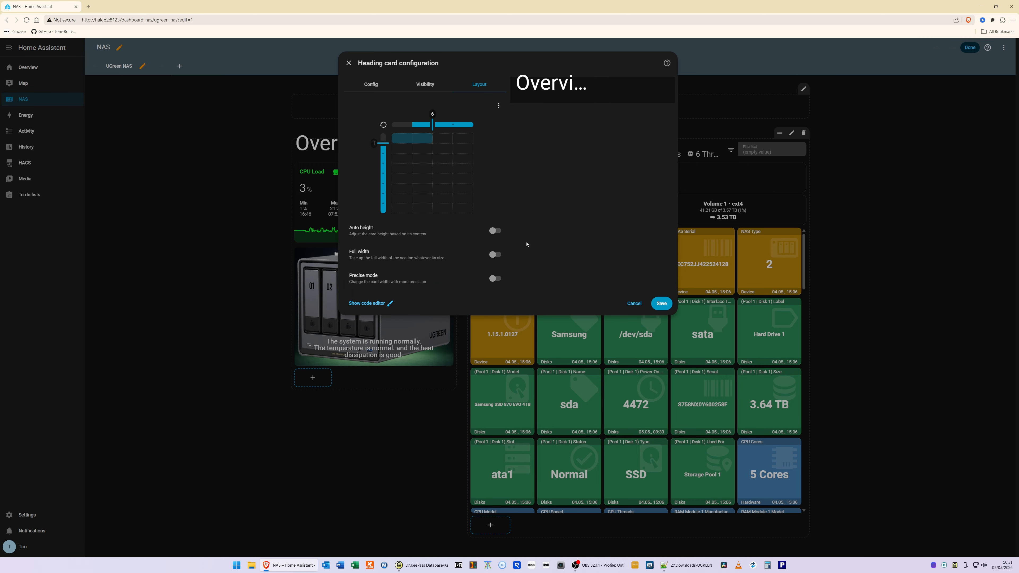
click(499, 232)
click(497, 254)
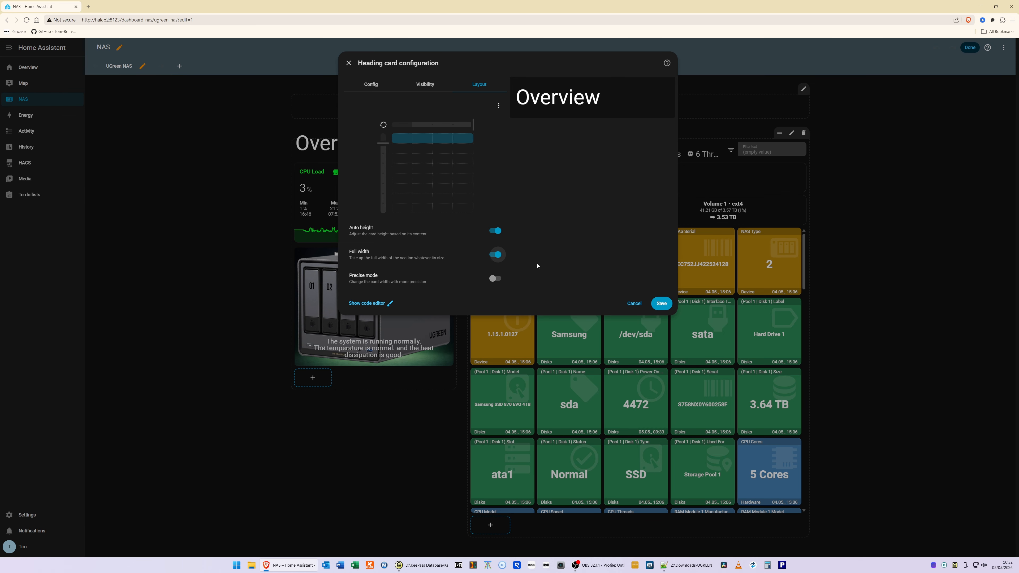
click(671, 305)
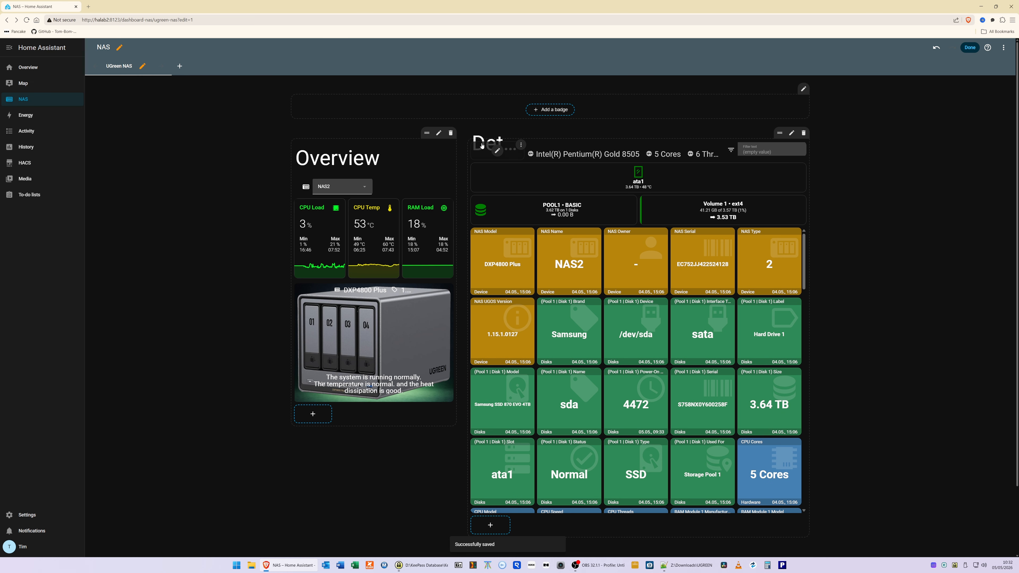
Enable auto height and full width for the Details heading card, save it, and finish editing the dashboard
mouse_move(489, 149)
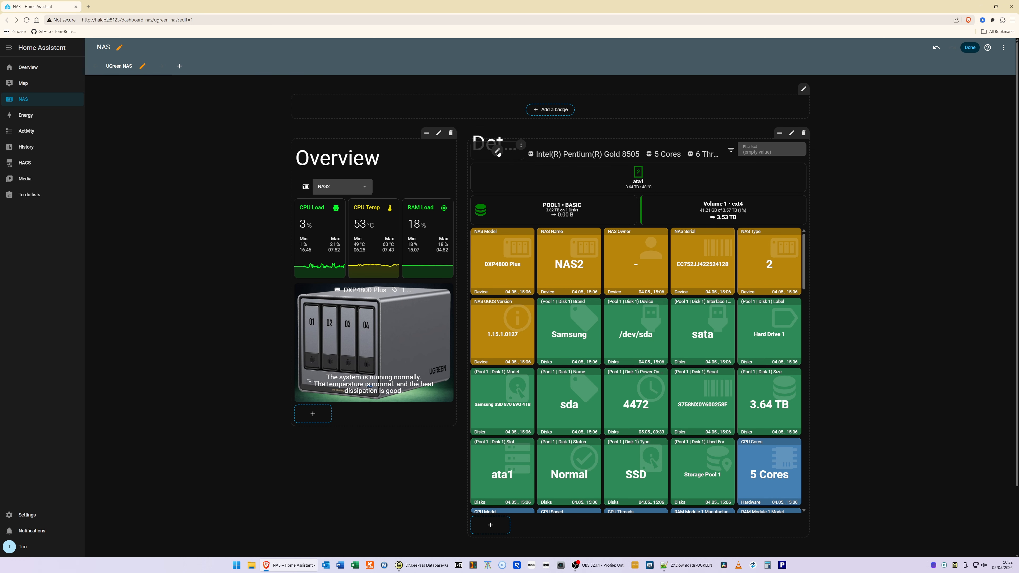
click(498, 153)
click(476, 85)
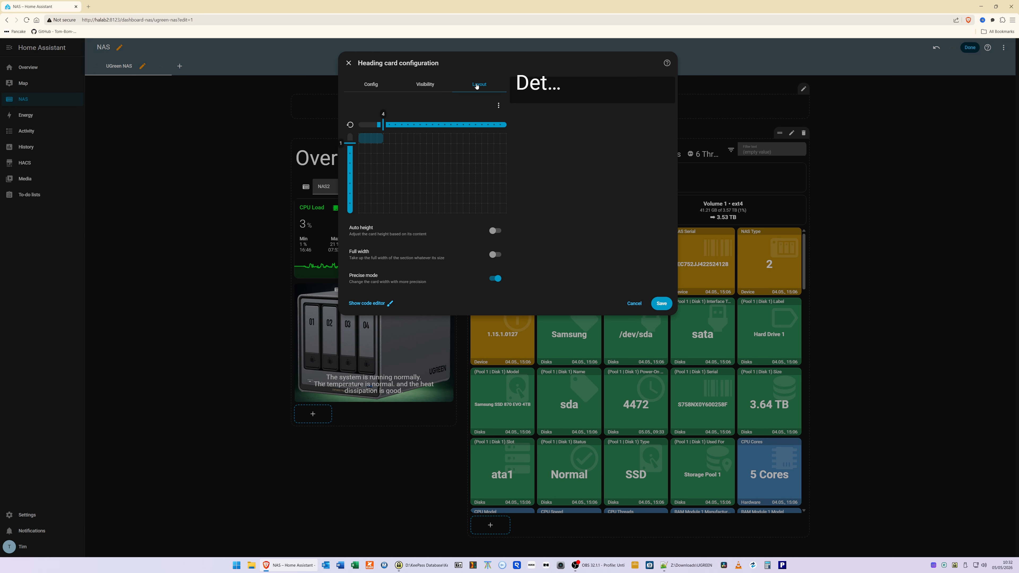
click(494, 231)
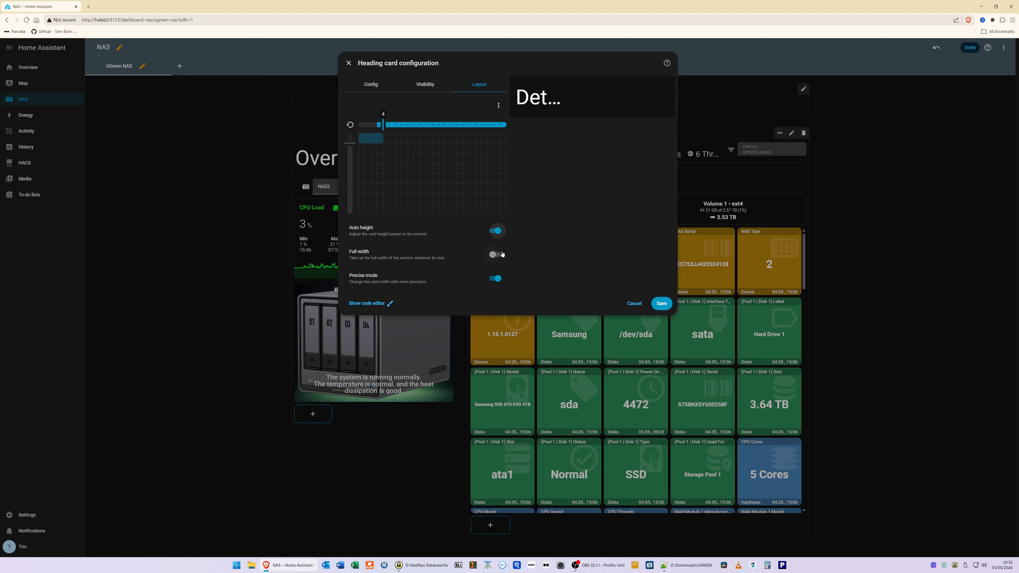
click(494, 255)
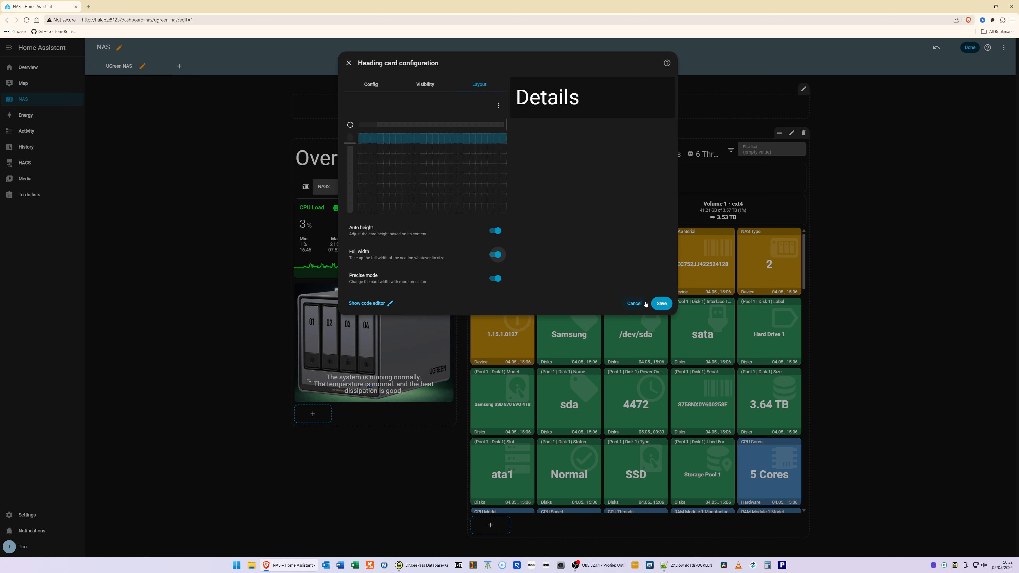
click(661, 304)
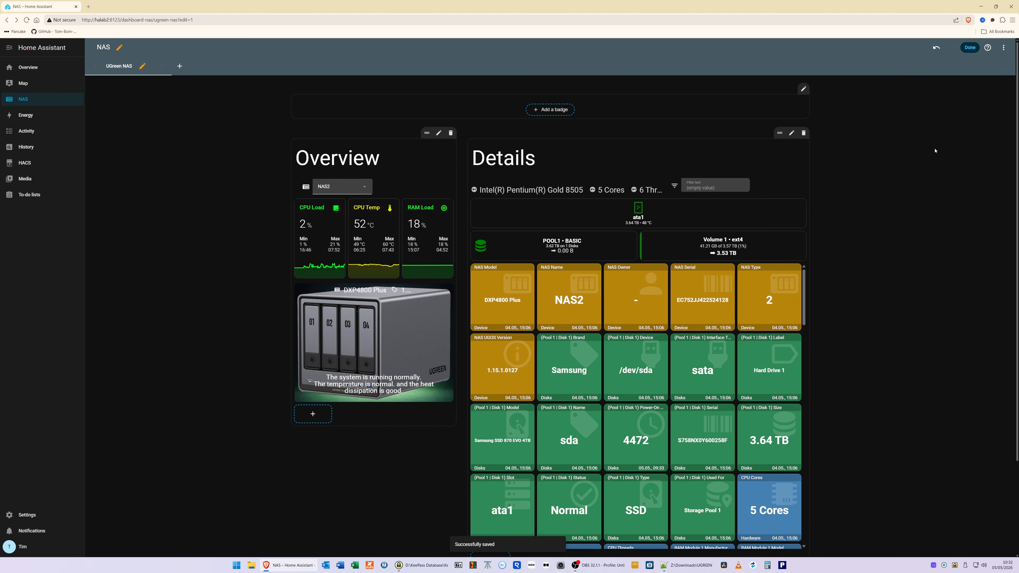
click(969, 47)
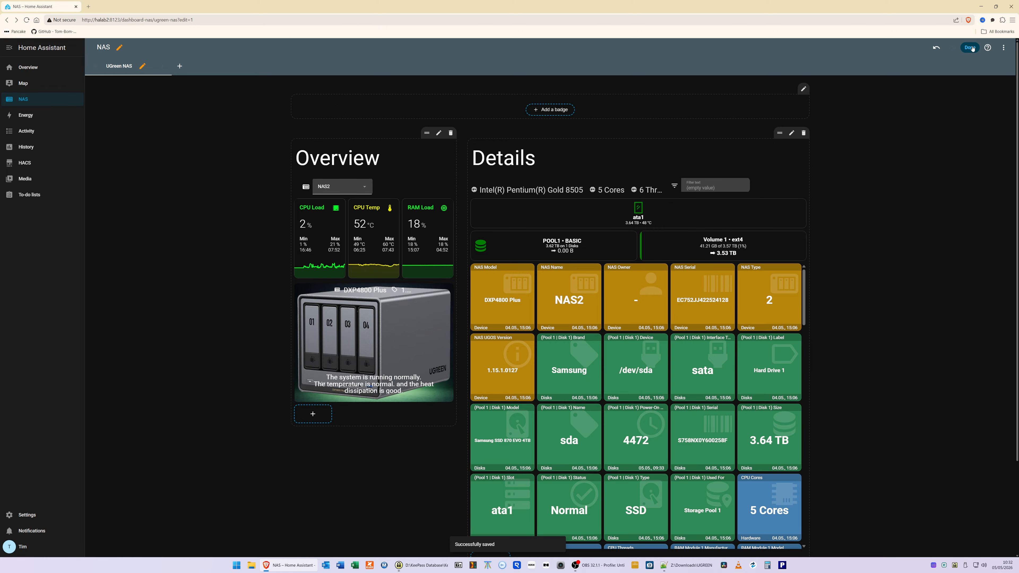